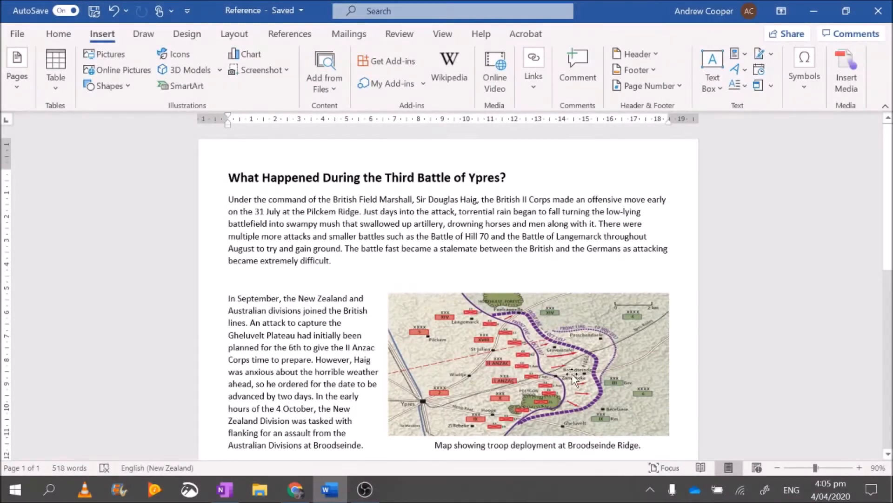
Insert a footnote at the end of the map caption about troop deployment at Broodseinde Ridge.
click(573, 378)
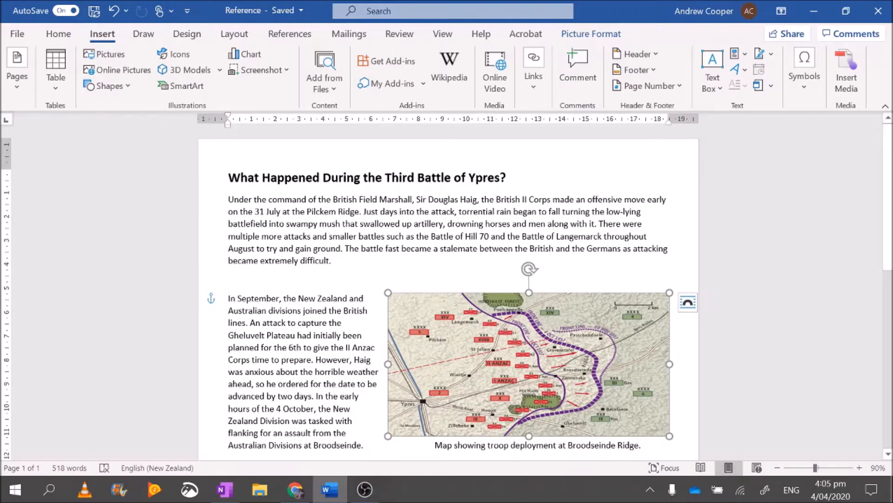
click(379, 384)
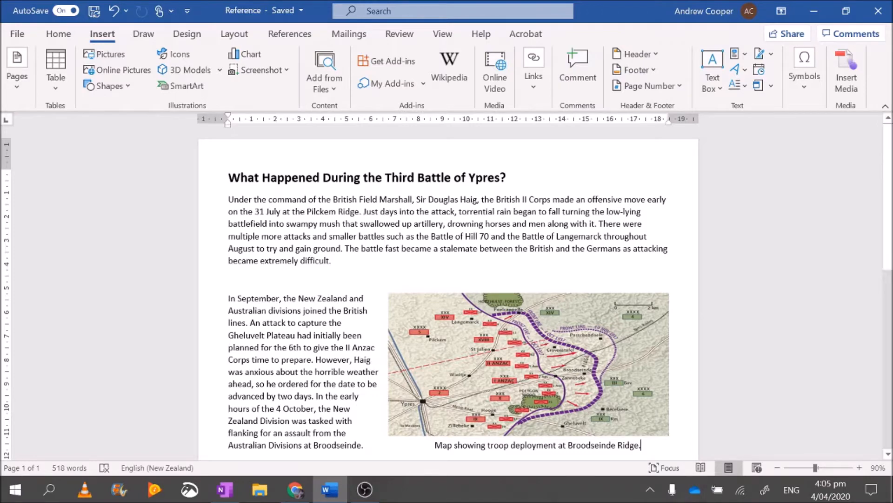
click(297, 37)
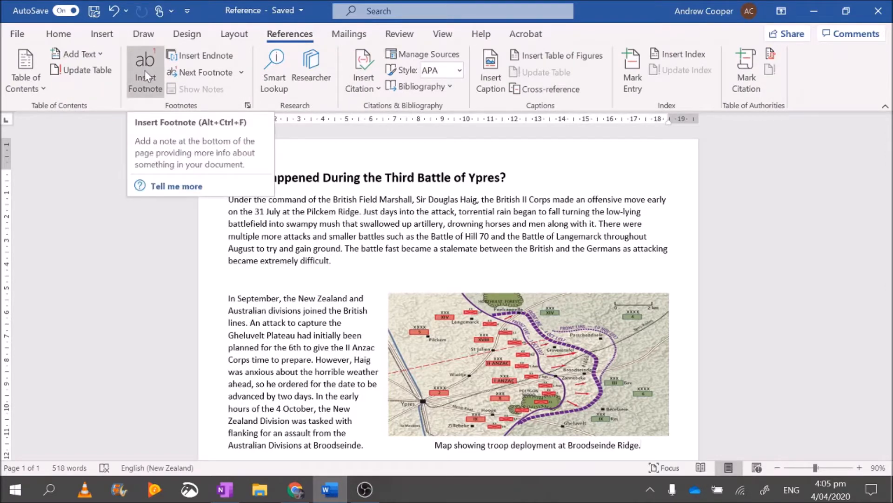
click(144, 70)
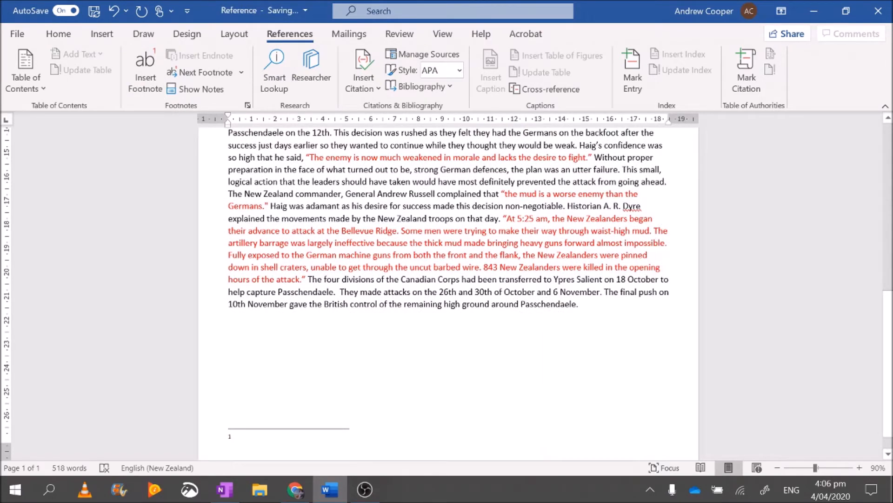
scroll(448, 294, up, 5)
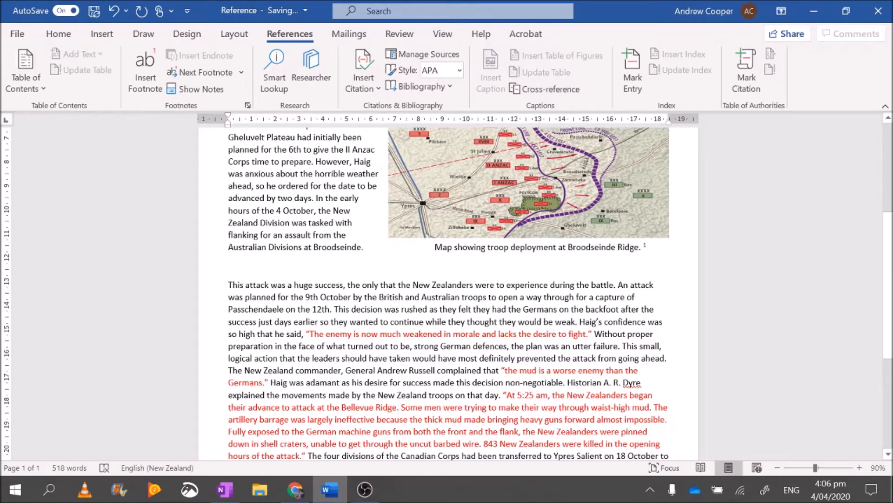
double_click(646, 246)
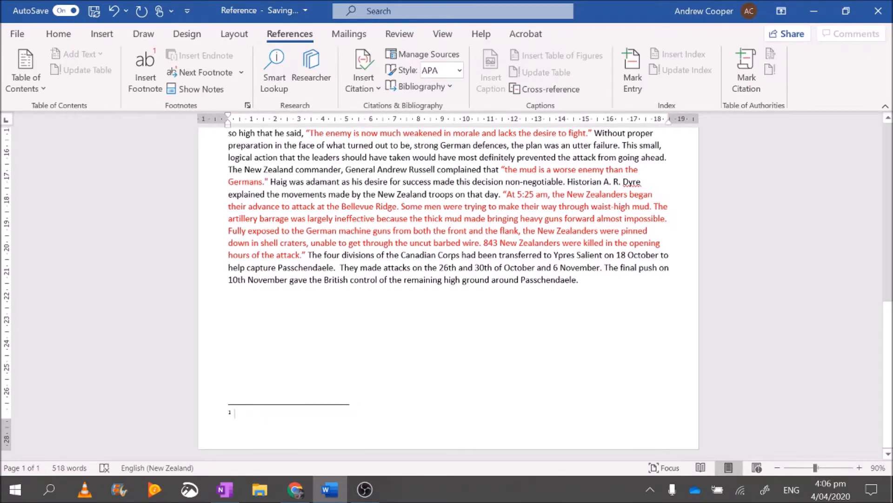
Copy the "How to cite this page" text from the New Zealand History page in Chrome and paste it into the footnote in Word.
click(295, 490)
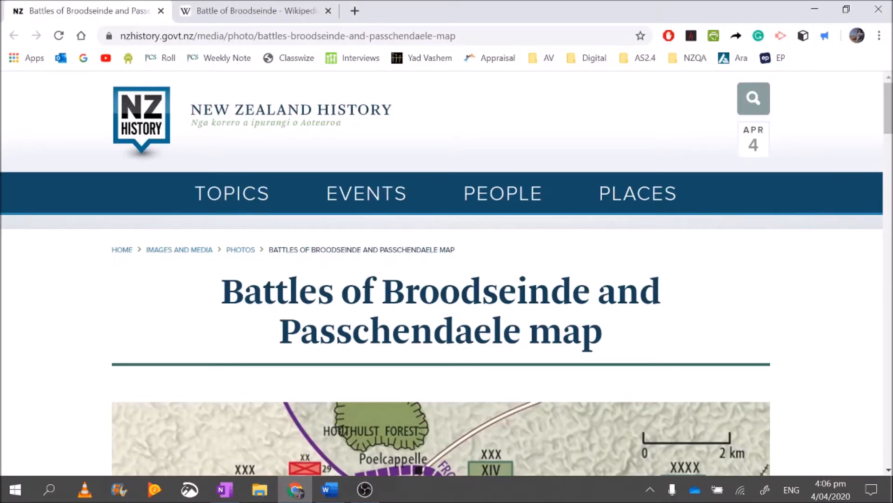
scroll(469, 347, down, 7)
scroll(469, 346, up, 7)
scroll(446, 275, down, 15)
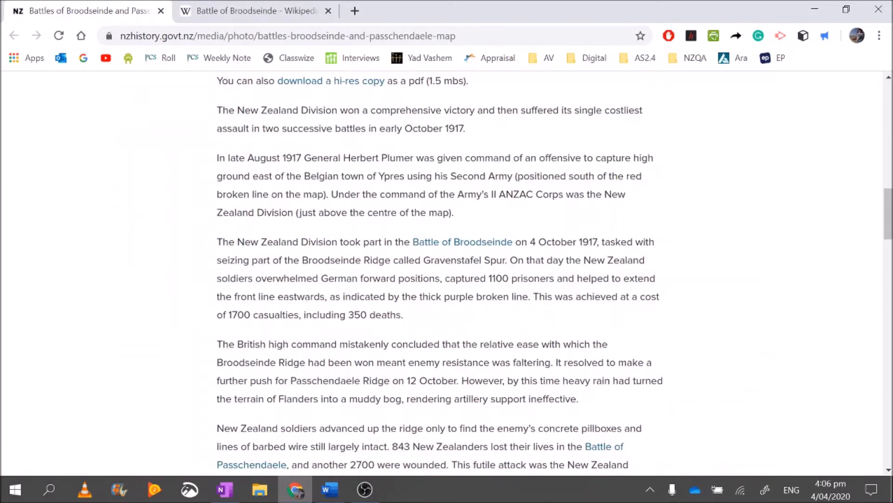
scroll(568, 355, down, 5)
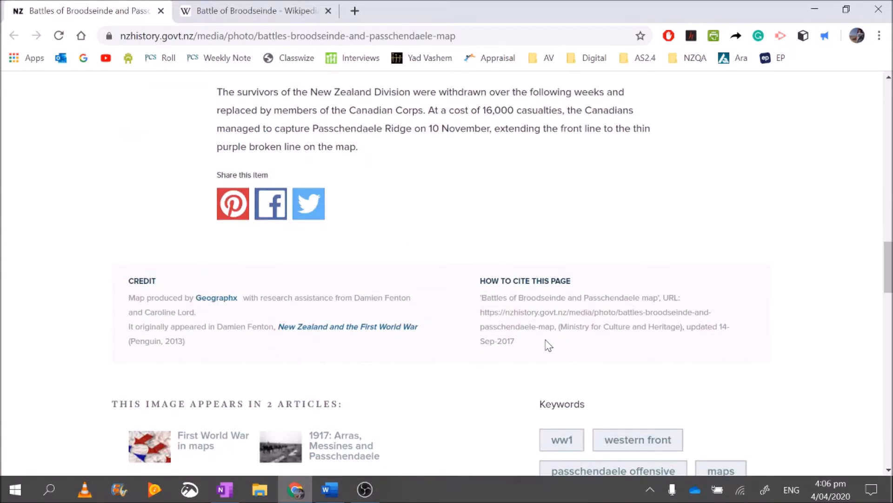
drag(540, 343, 466, 306)
key(ctrl+c)
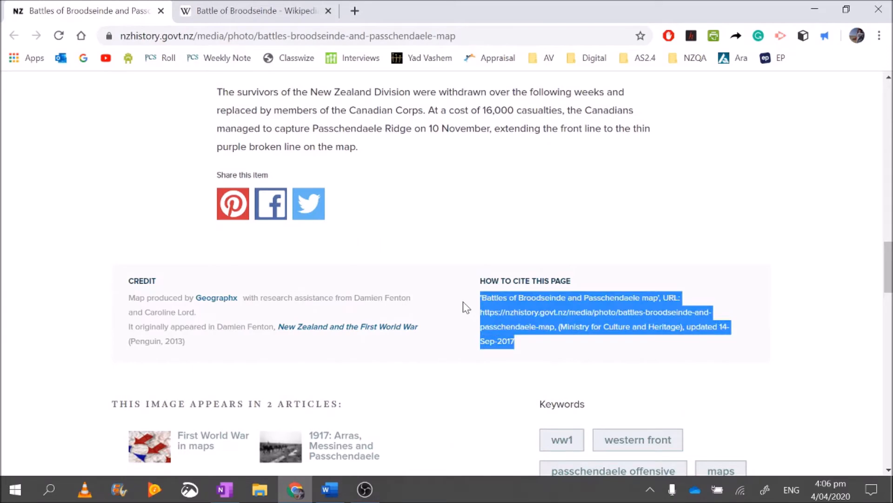
click(330, 489)
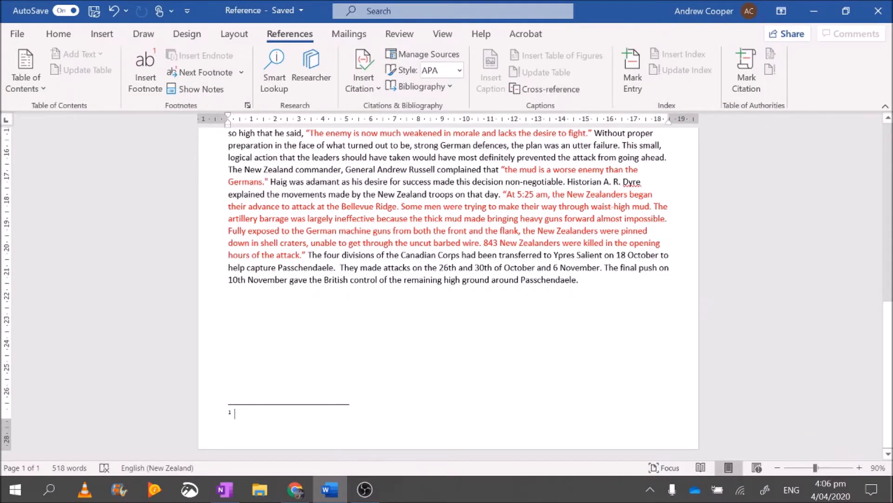
key(ctrl+v)
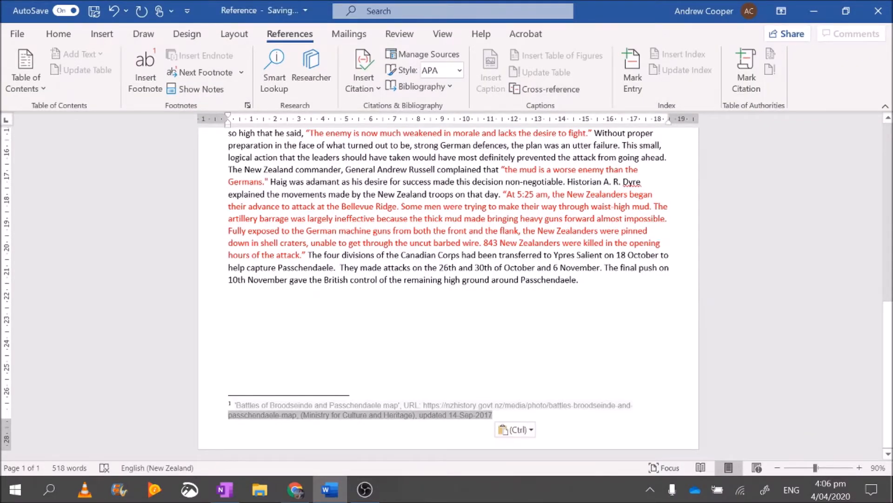
Change the font colour of the pasted footnote citation to black.
click(58, 34)
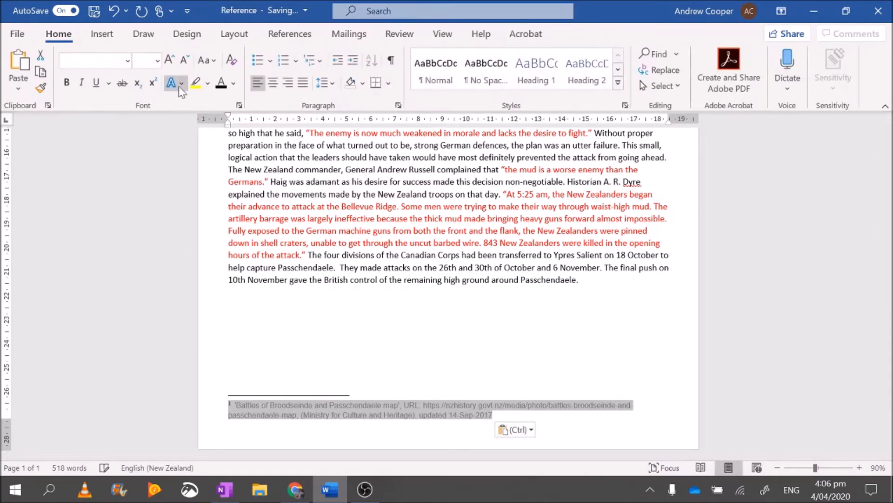
click(222, 84)
click(584, 279)
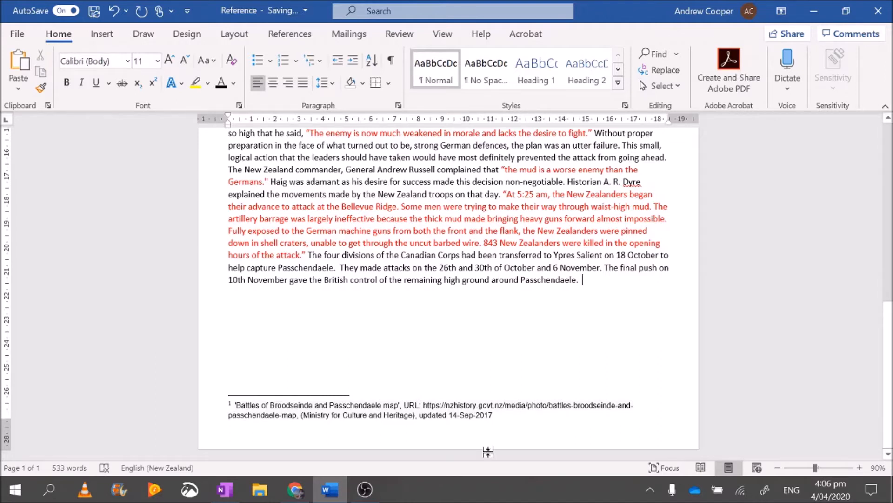
Delete the pasted New Zealand History citation from the footnote.
drag(494, 415, 217, 405)
click(262, 406)
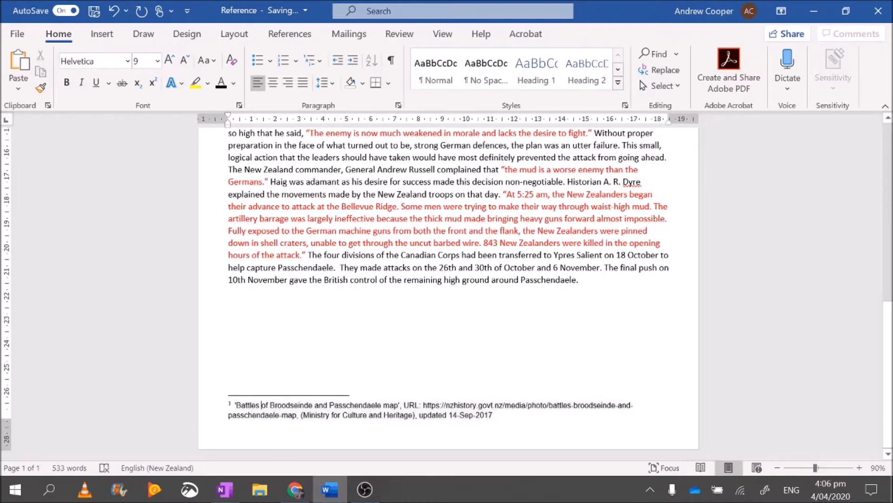
drag(234, 405, 512, 415)
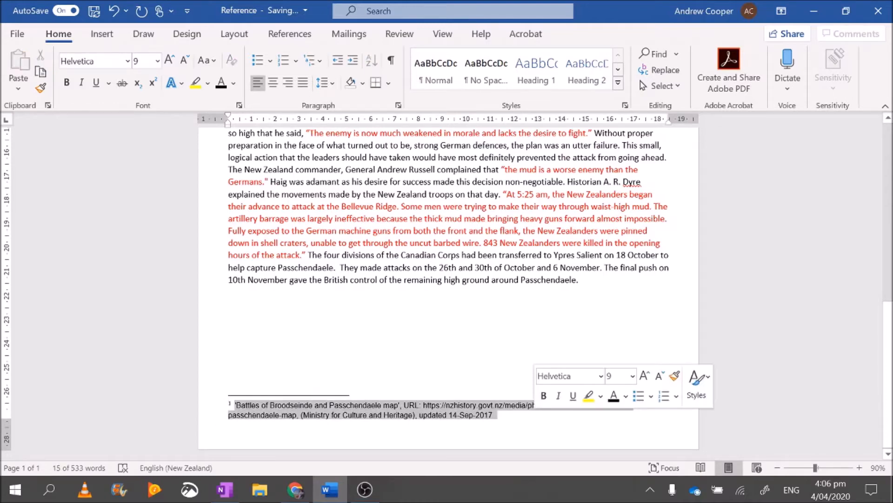
key(Delete)
Look up the title of the Wikipedia article in Chrome and enter "Battle of Broodesinde." in the Word footnote.
click(294, 489)
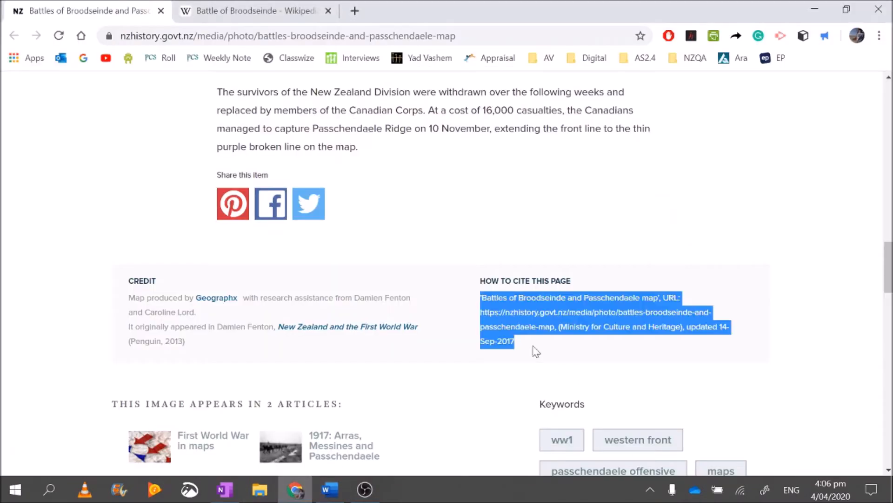
scroll(581, 333, up, 15)
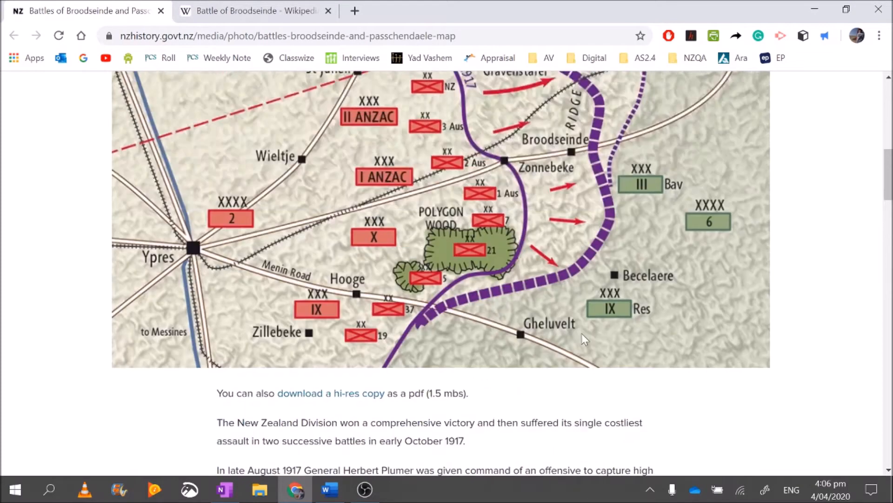
click(239, 6)
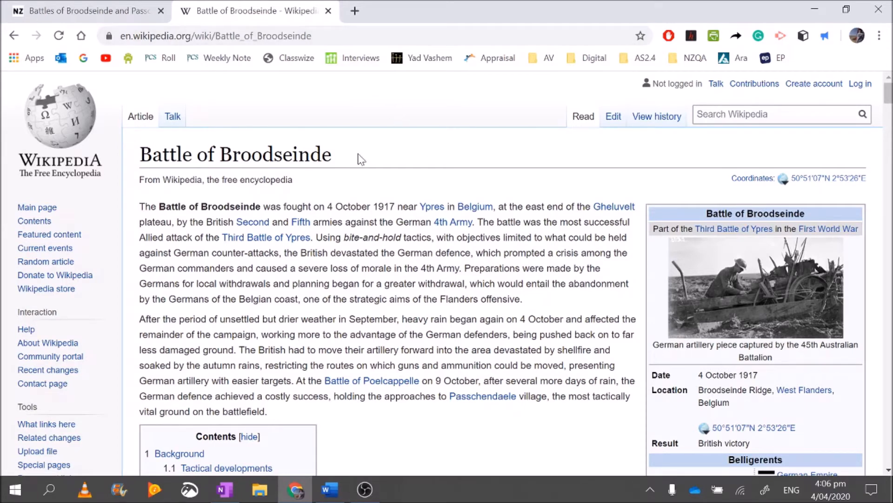
drag(359, 158, 138, 156)
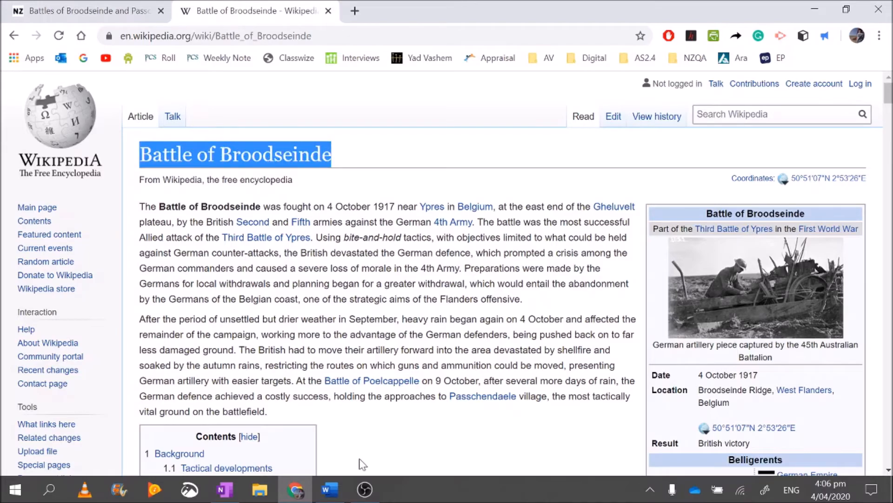
click(330, 489)
text(Bat)
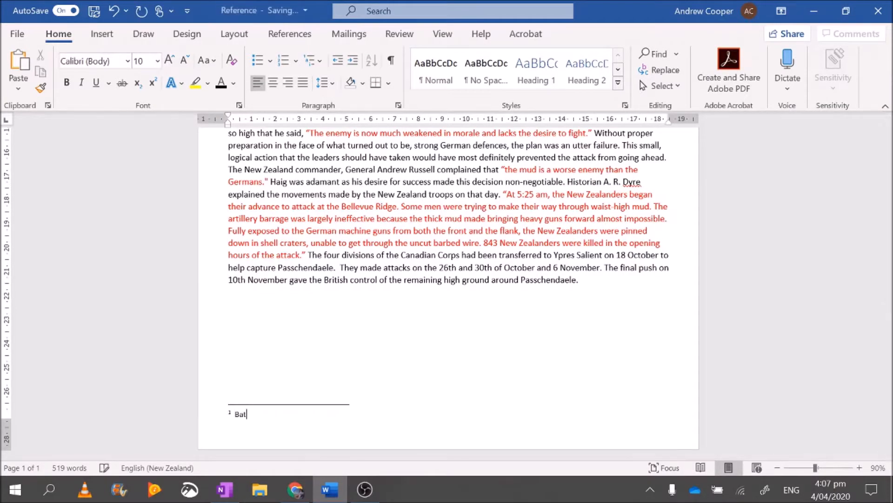
text(tle of Broode)
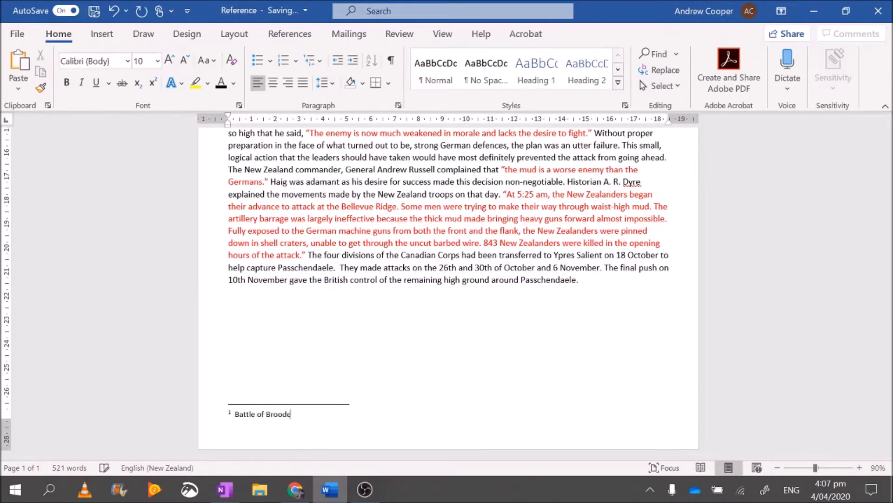
text(sinde.)
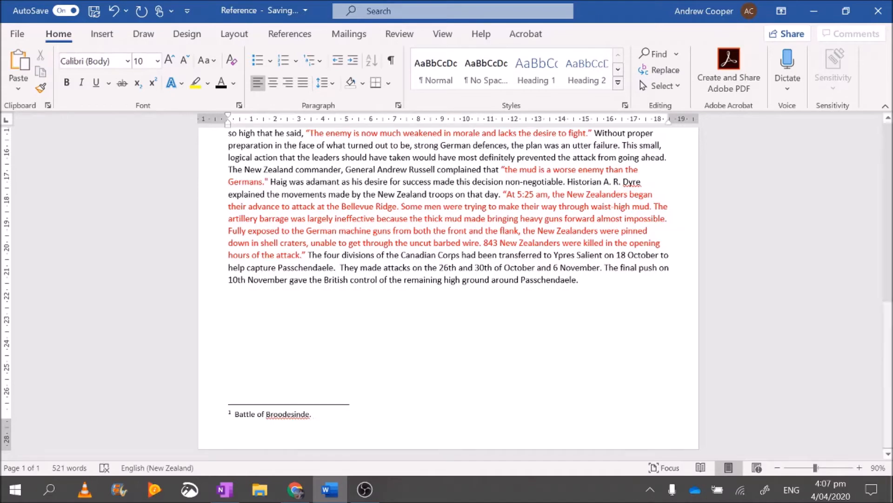
Copy the Wikipedia article's URL from Chrome into the Word footnote, followed by a full stop and "(Date Accessed: 4/04/2020)".
click(295, 490)
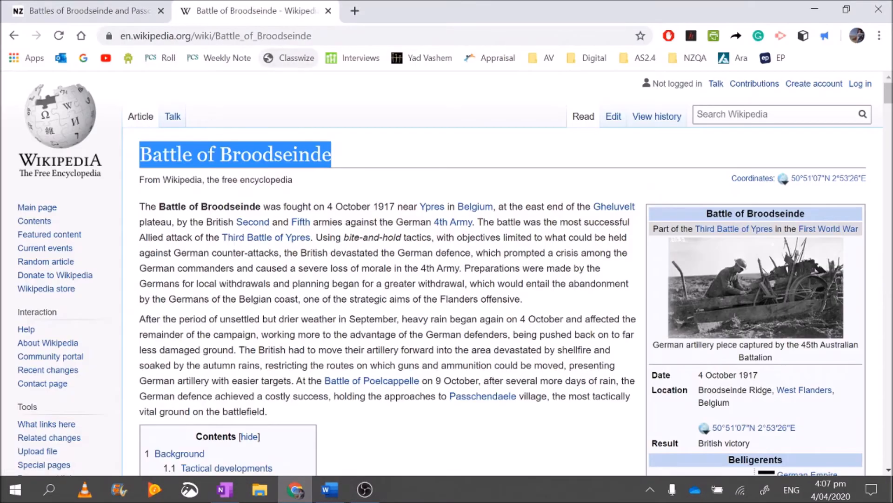
click(293, 37)
key(ctrl+c)
click(330, 489)
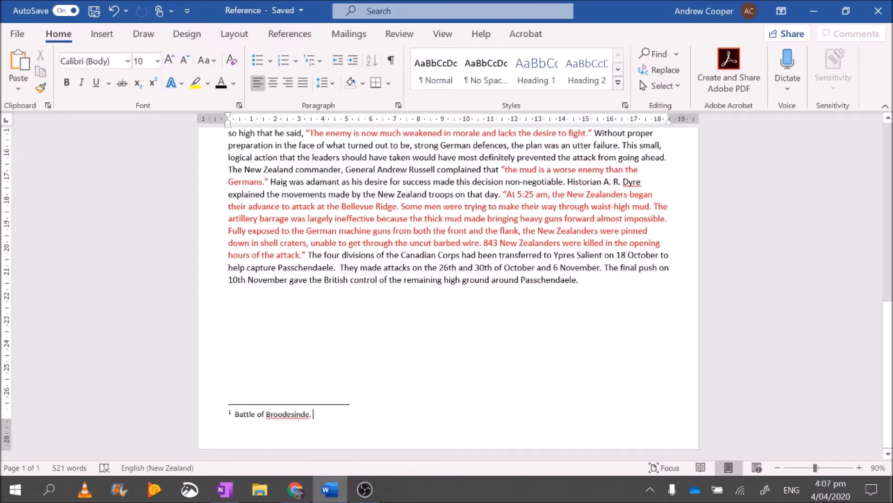
key(ctrl+v)
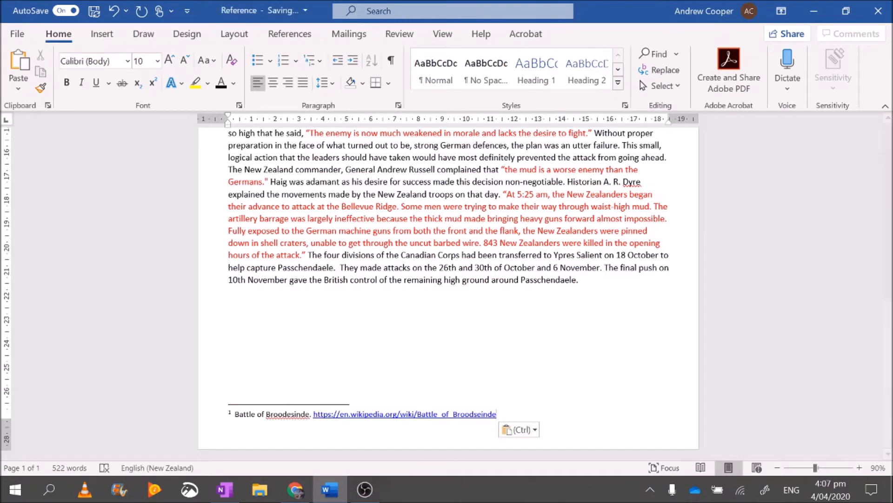
text(.)
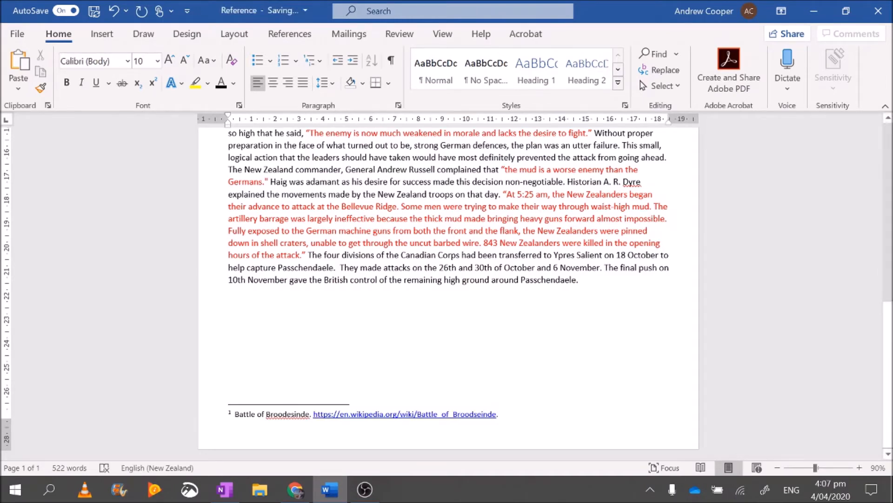
text( (Date Accessed: 4/04/2020))
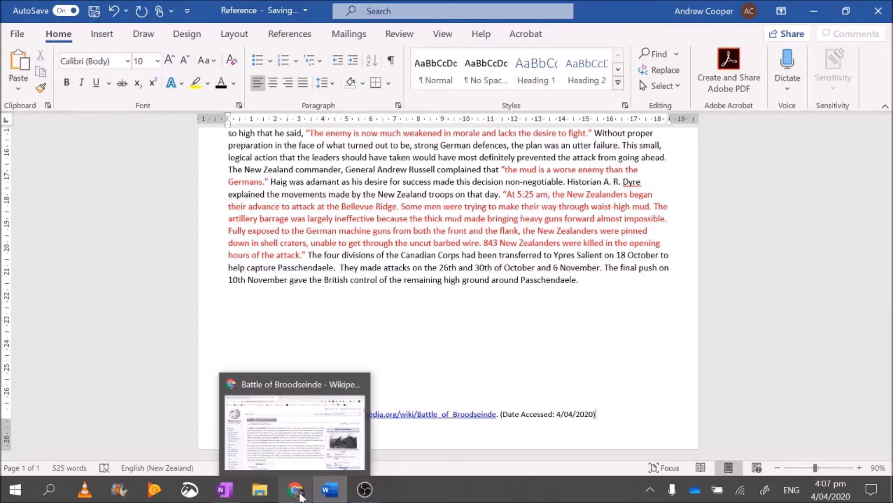
click(301, 496)
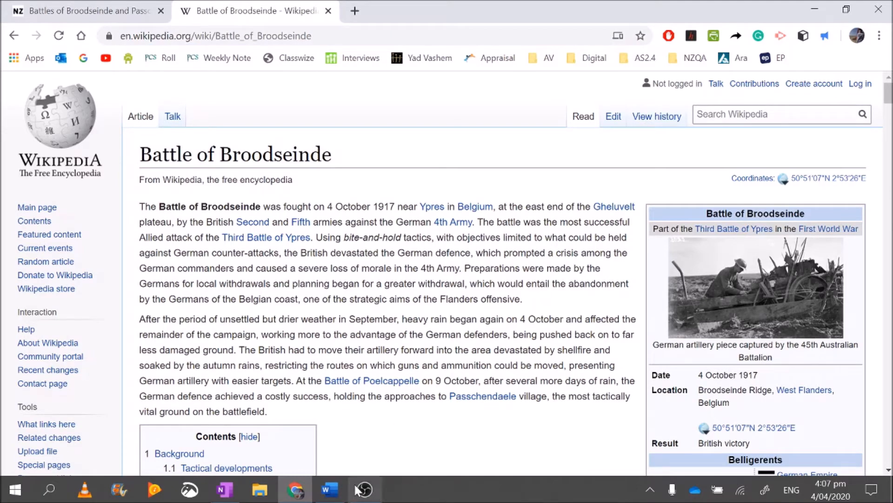
click(329, 489)
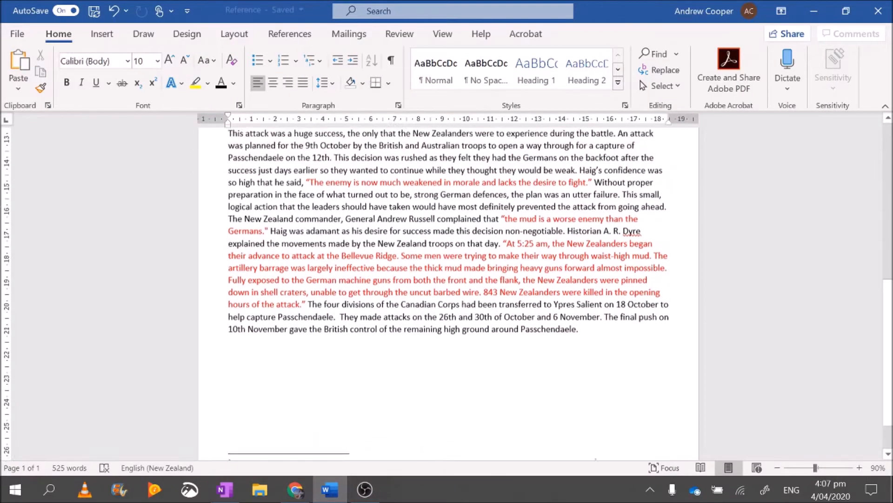
scroll(548, 306, up, 7)
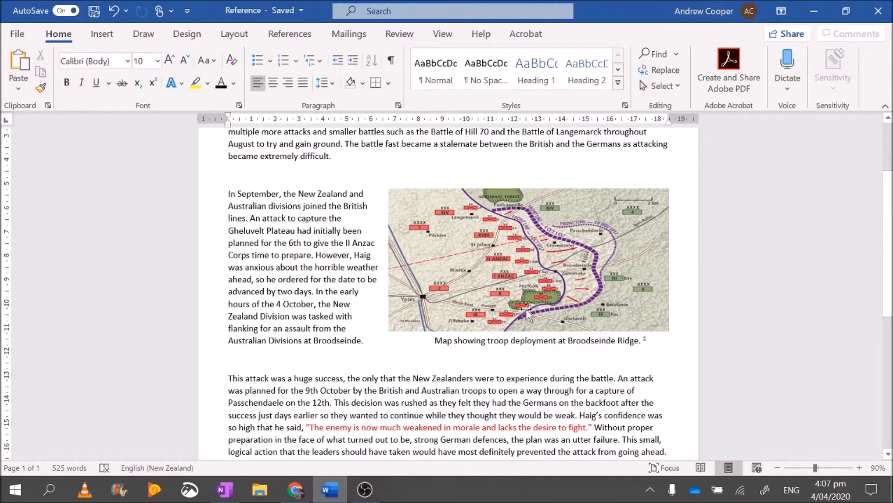
Insert a footnote directly after Haig's quote "The enemy is now much weakened in morale and lacks the desire to fight.".
scroll(548, 306, down, 3)
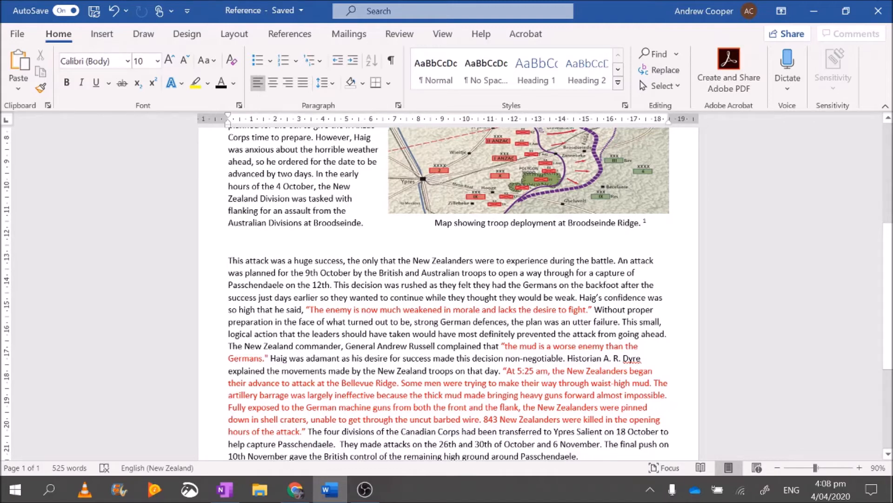
drag(305, 310, 593, 309)
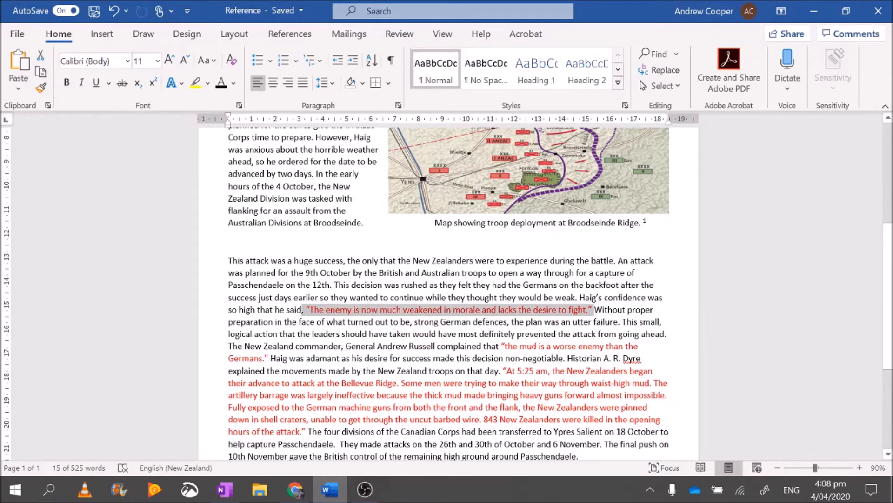
click(551, 334)
scroll(552, 333, up, 3)
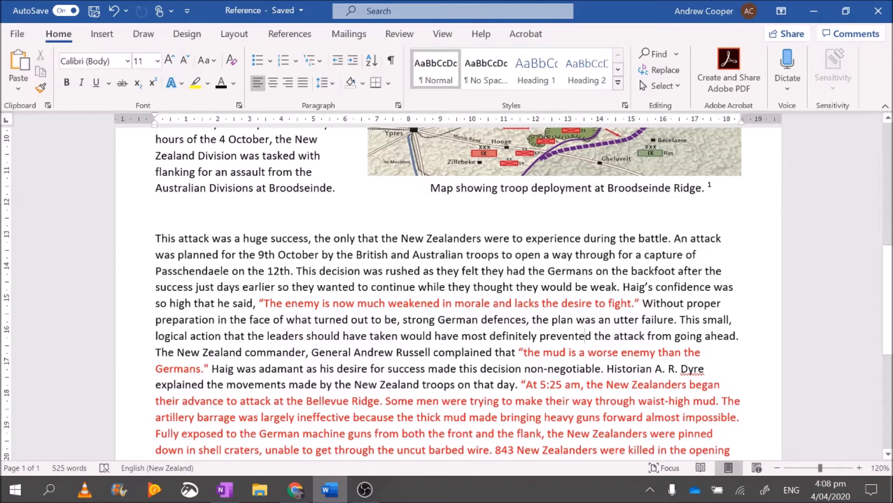
click(640, 304)
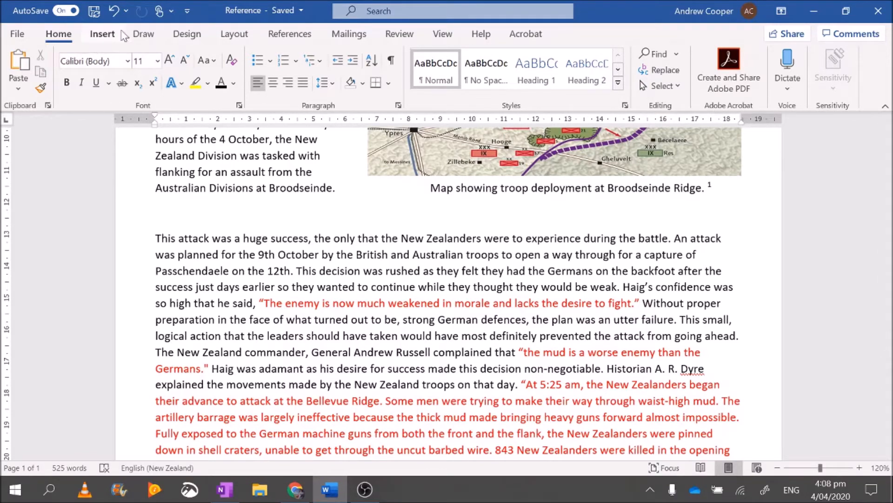
click(277, 39)
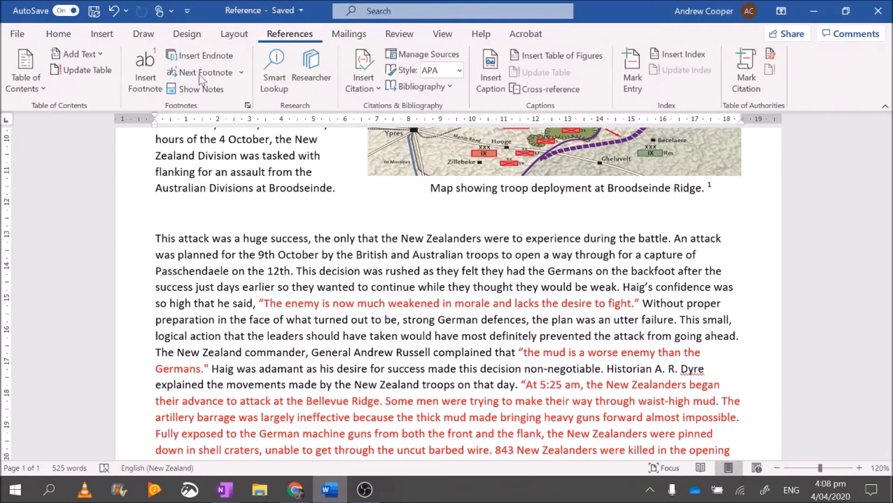
click(150, 64)
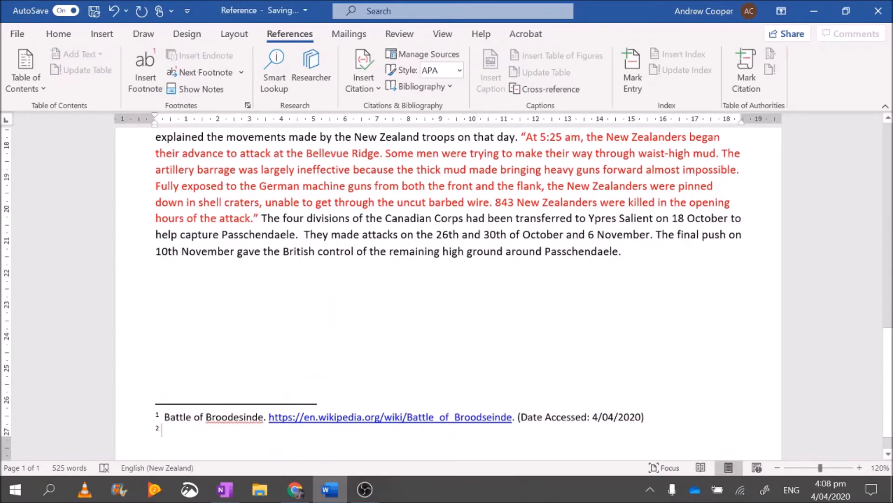
Start footnote 2's book citation with the author's surname and initial, followed by the year "(2013).".
scroll(449, 293, up, 4)
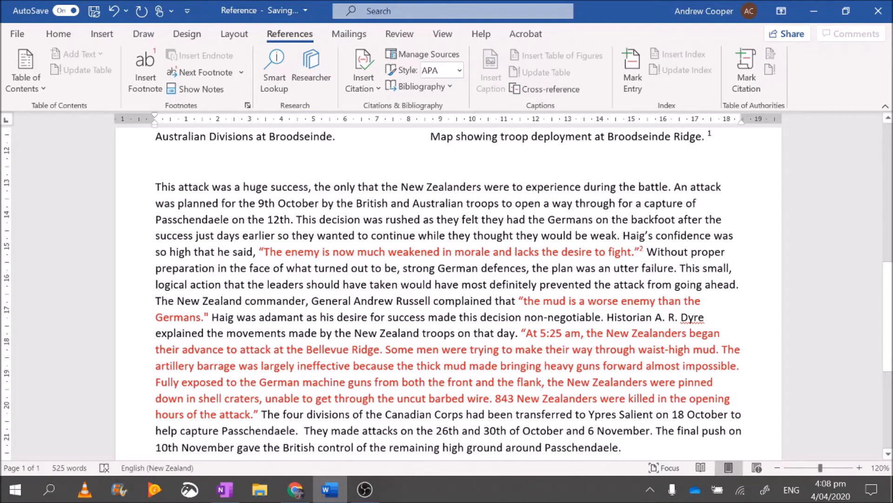
scroll(449, 293, down, 4)
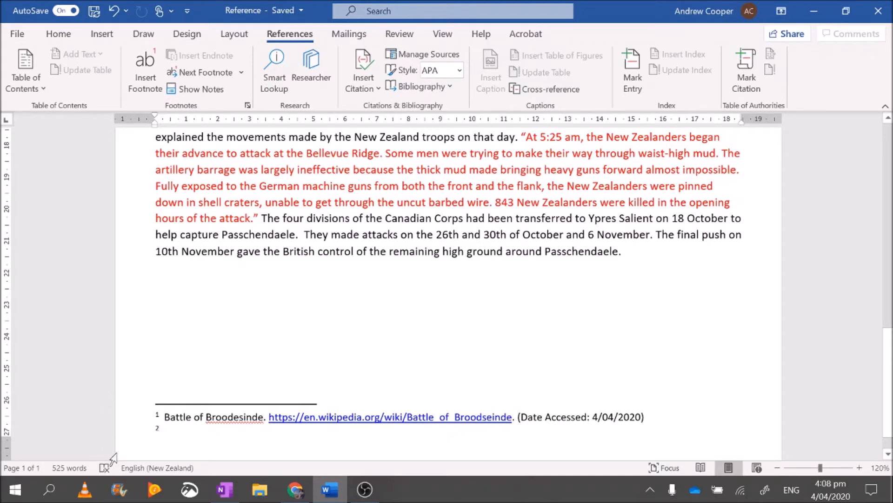
text(witcher)
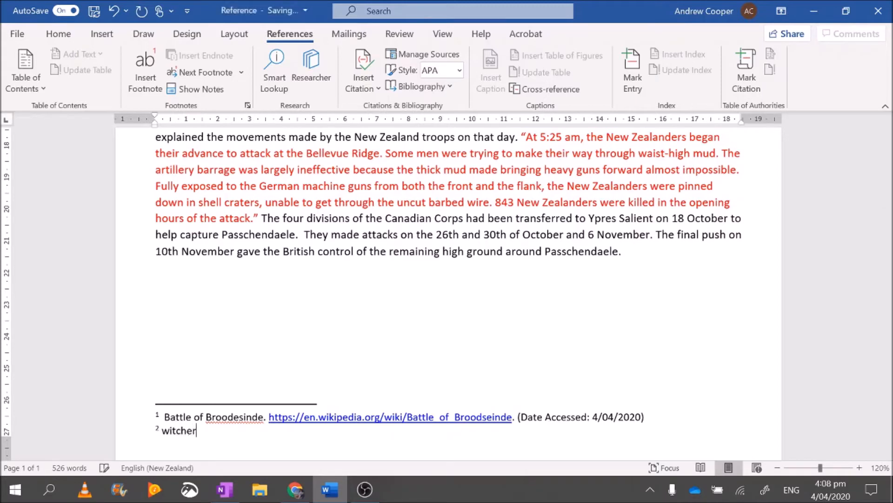
text(, G.)
text(()
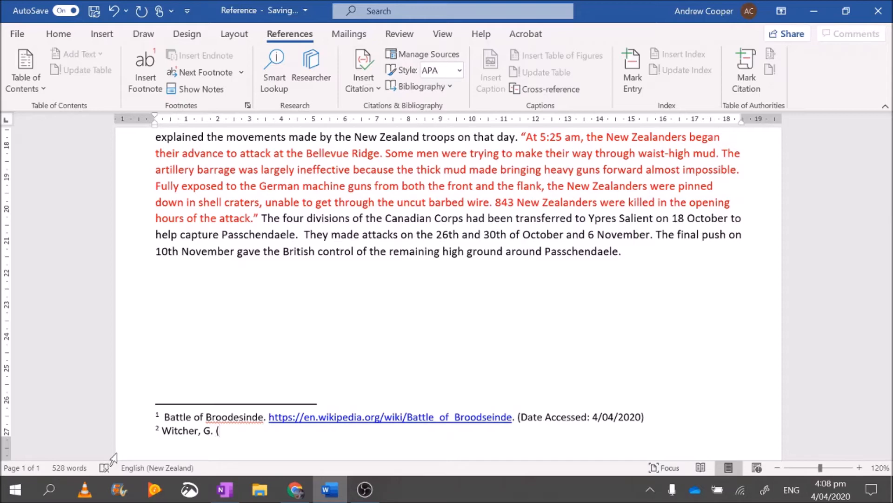
text(2013))
key(BackSpace)
text(.)
Add the title "The ANZACS in Europe" in italics to footnote 2, followed by "Penguin Publishing. Pg.123." in regular text.
key(ctrl+i)
text(The ANZACS in Europe)
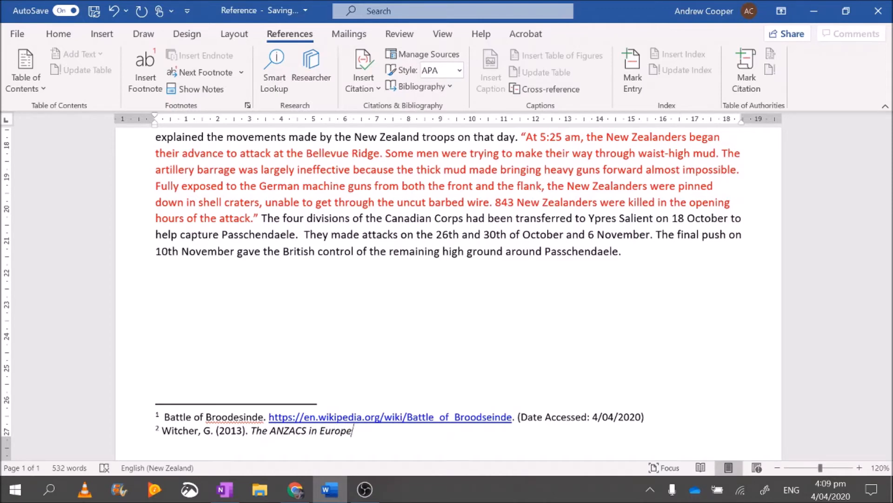
text(. Penguin Publ)
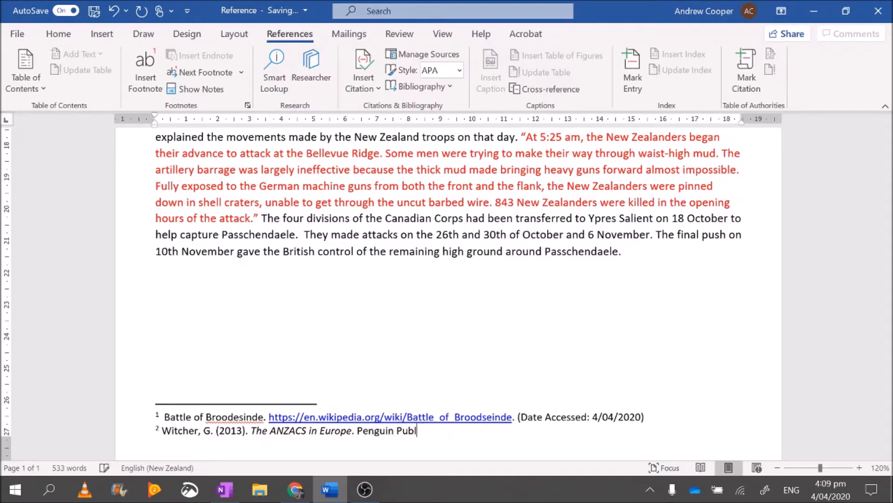
text(ishing. Pg.123.)
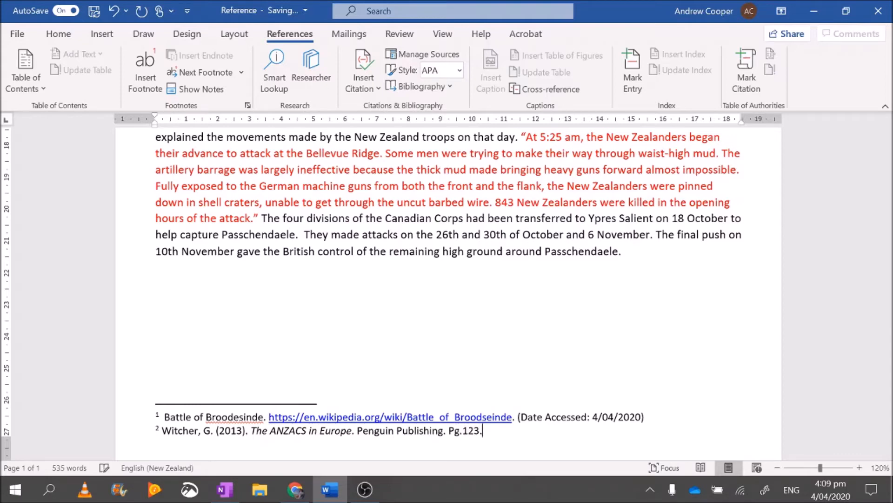
Change the page reference in footnote 2 to the page range "Pp.123-126".
mouse_move(290, 492)
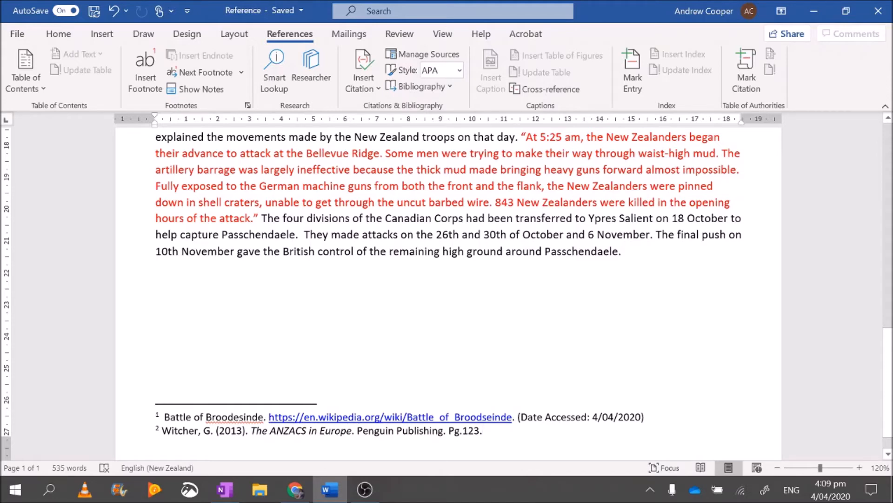
key(Left)
key(BackSpace)
text(p)
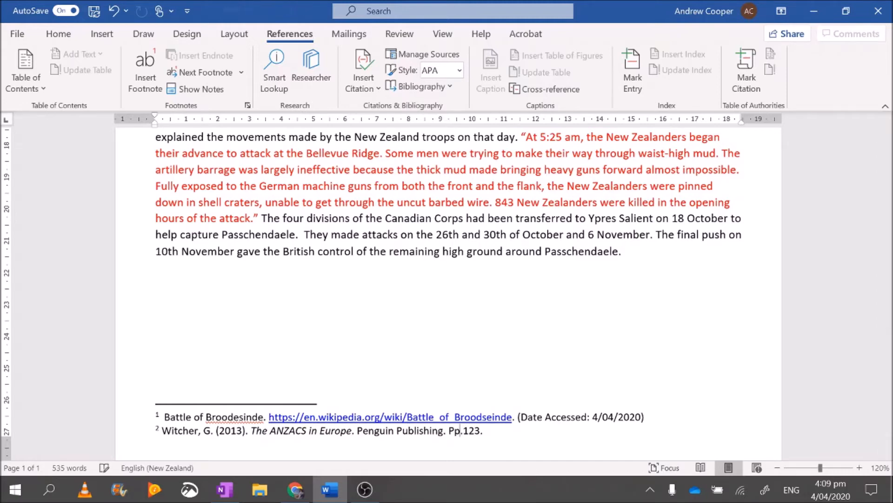
key(Right)
key(Right)
key(Right)
key(Right)
text(-)
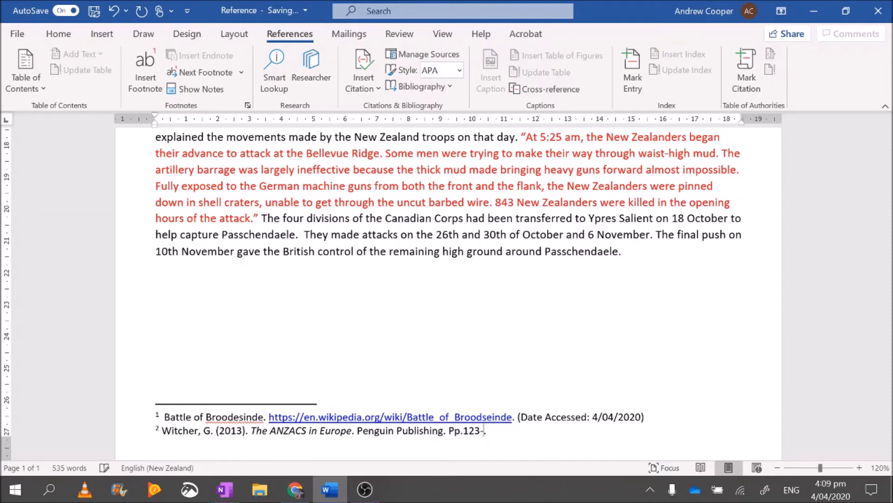
text(126)
Undo the page range edits in footnote 2.
key(ctrl+z)
key(ctrl+z)
key(ctrl+z)
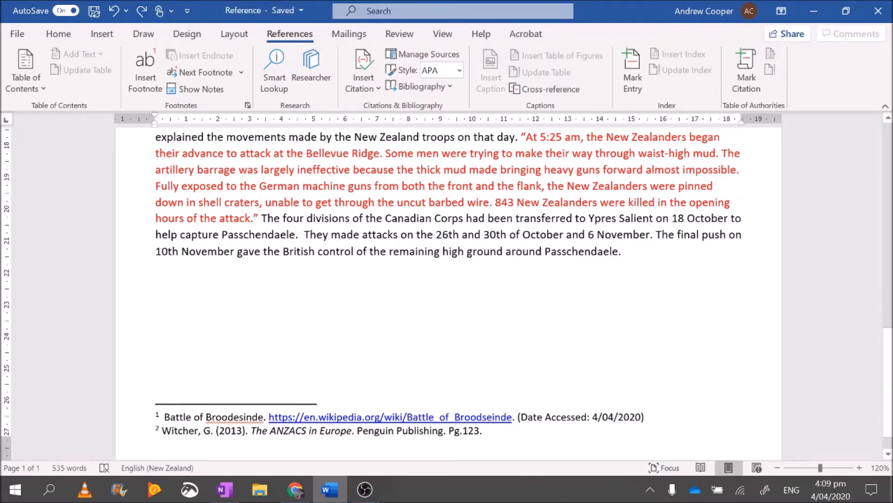
Change the font colour of Haig's quote about the weakened enemy to black.
scroll(554, 423, up, 4)
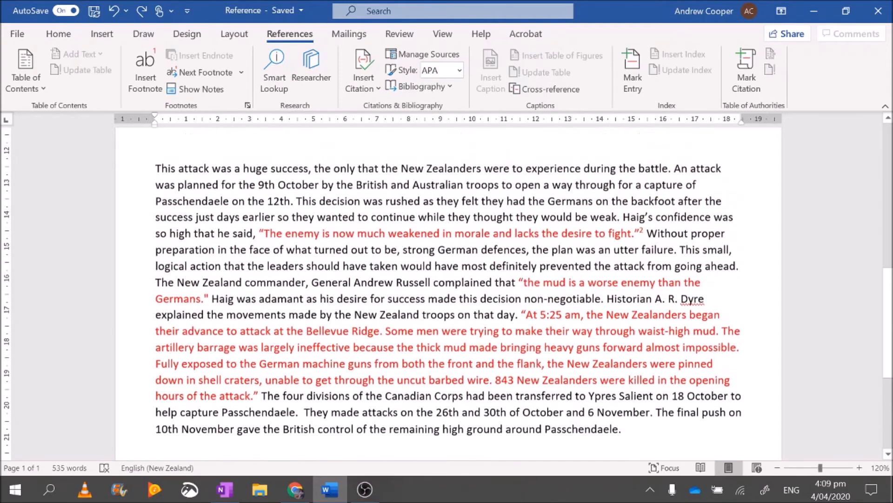
drag(645, 252, 237, 252)
click(58, 33)
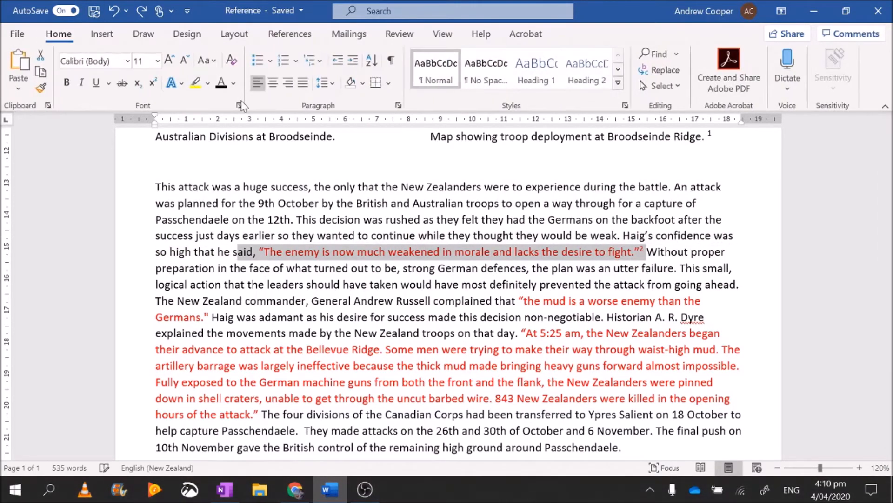
click(221, 82)
click(595, 284)
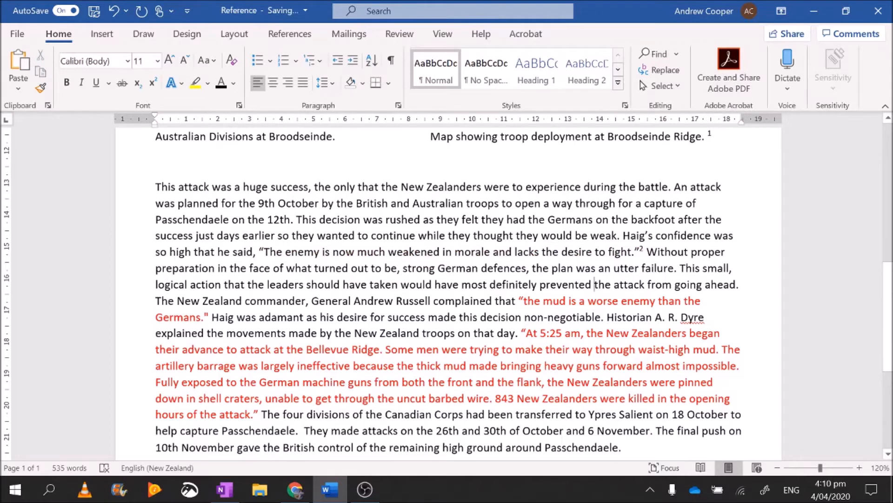
Insert a footnote after the quote "the mud is a worse enemy than the Germans.".
scroll(447, 289, down, 1)
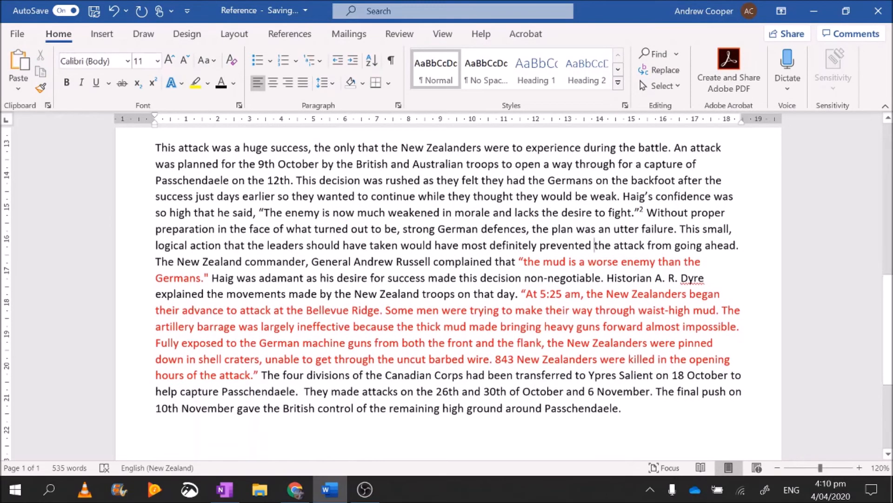
drag(519, 262, 211, 278)
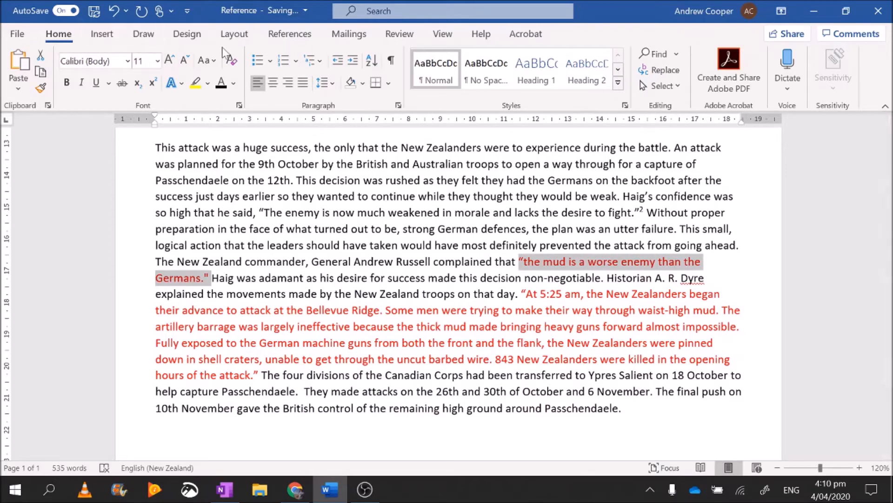
click(289, 36)
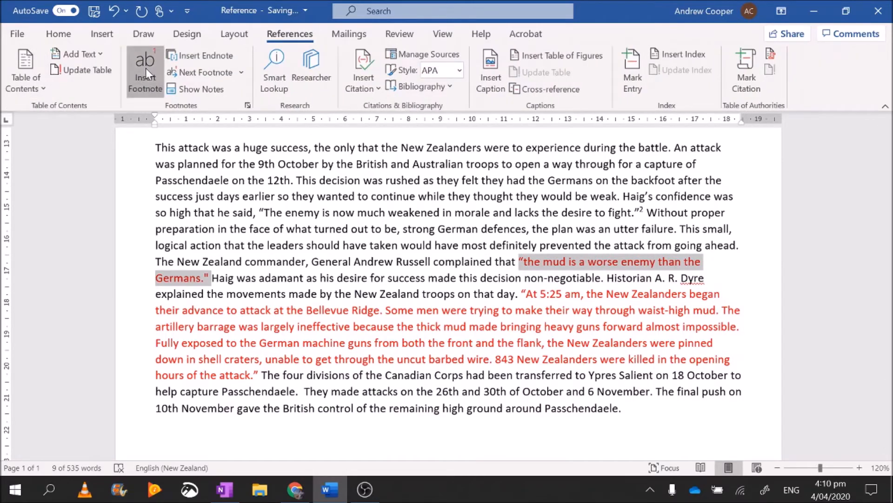
click(146, 68)
Copy the book citation from footnote 2 into footnote 3 and set its page reference to "Pg.129.".
drag(483, 417, 163, 418)
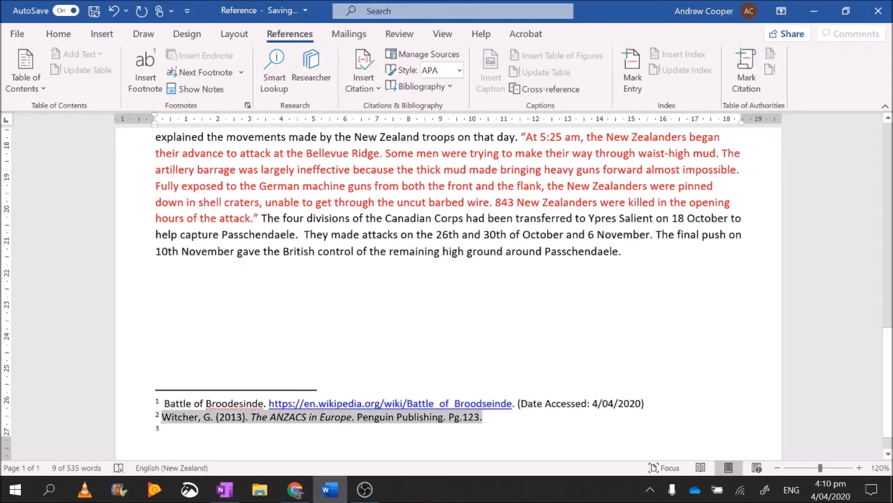
key(ctrl+c)
click(199, 429)
key(ctrl+v)
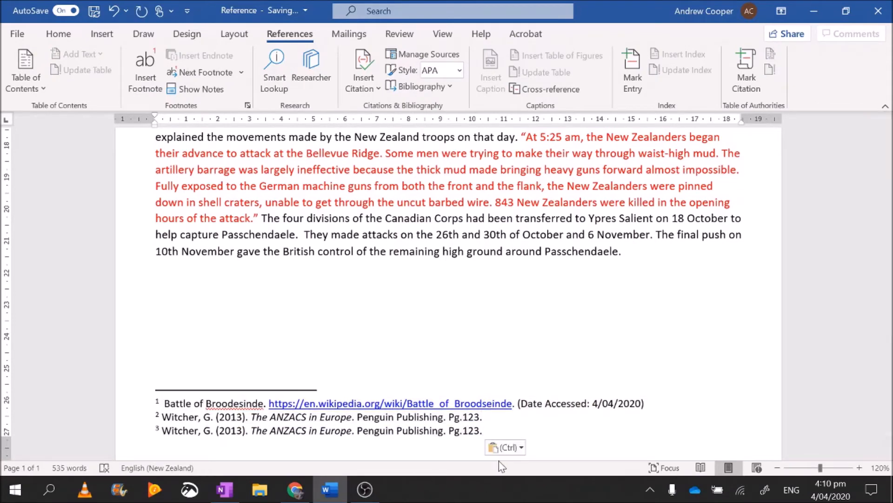
key(BackSpace)
key(BackSpace)
text(9)
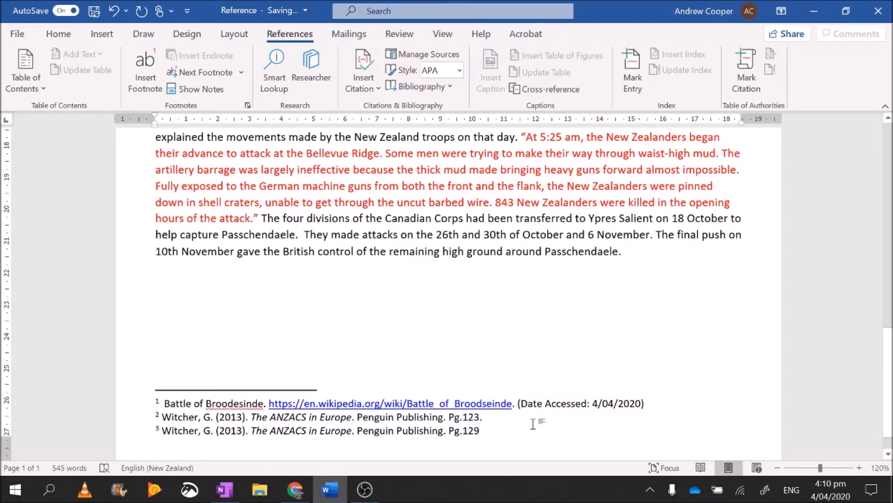
text(.)
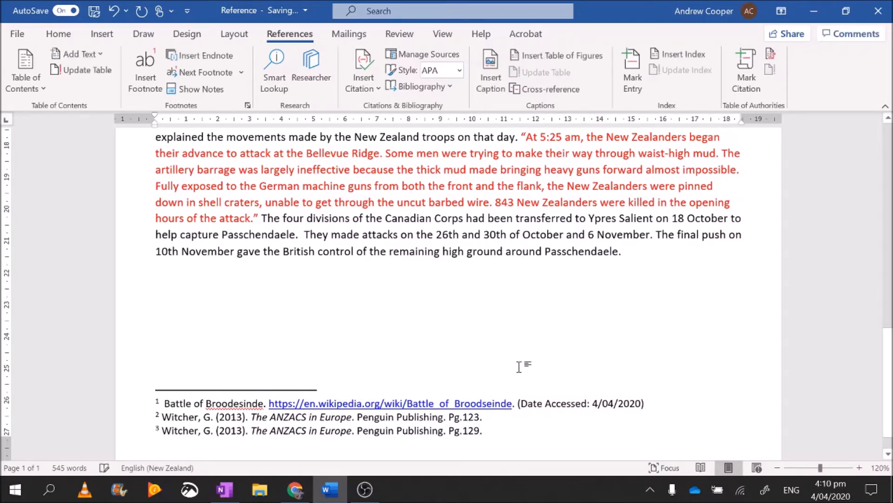
Change the font colour of the quote "the mud is a worse enemy than the Germans." to black.
scroll(520, 366, up, 3)
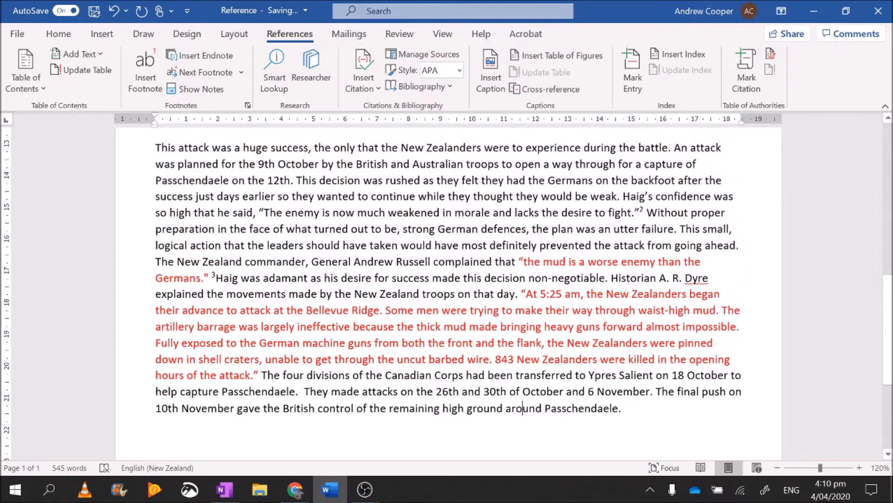
drag(519, 261, 212, 277)
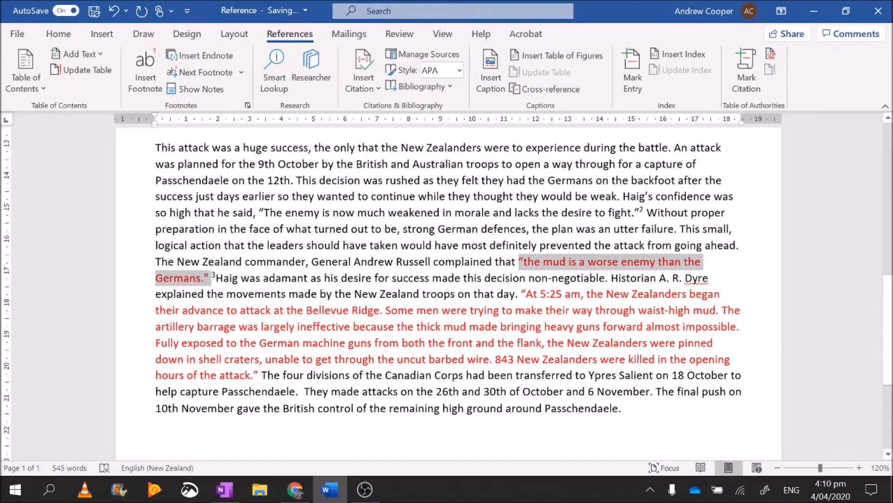
click(58, 34)
click(221, 83)
click(351, 262)
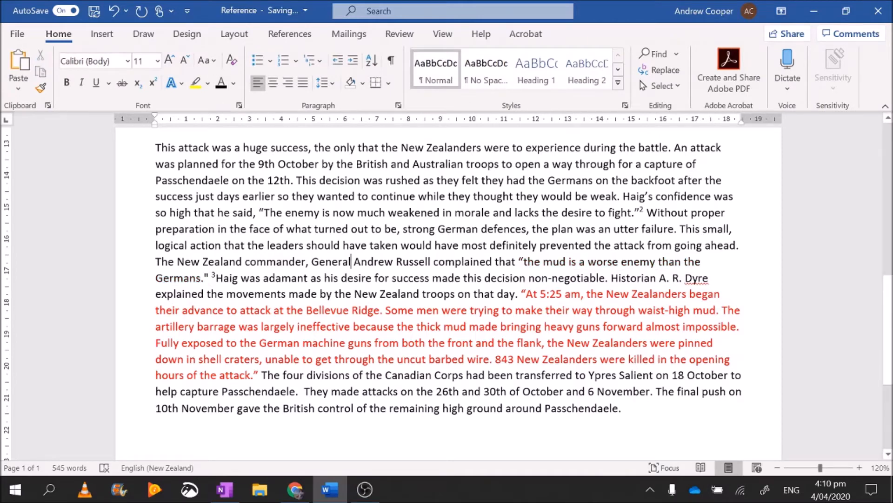
Separate the long quote beginning "At 5:25 am" into its own paragraph with a paragraph break before and after it.
drag(521, 294, 258, 375)
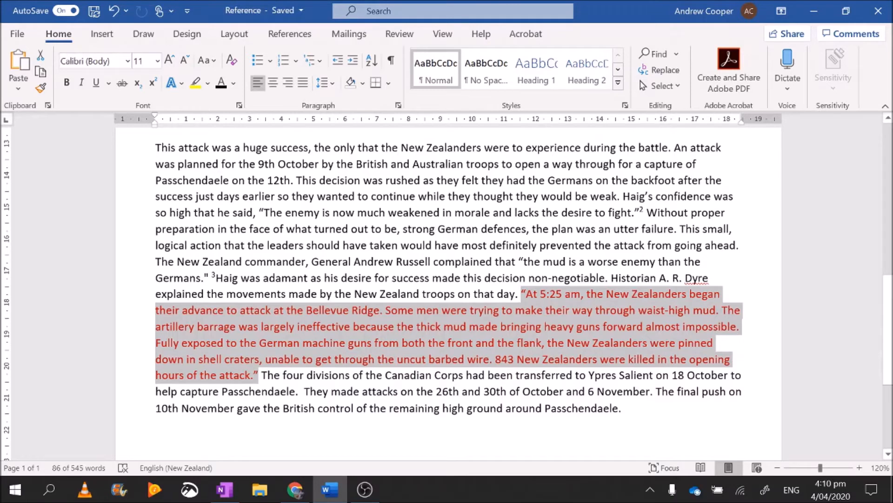
click(521, 293)
key(Return)
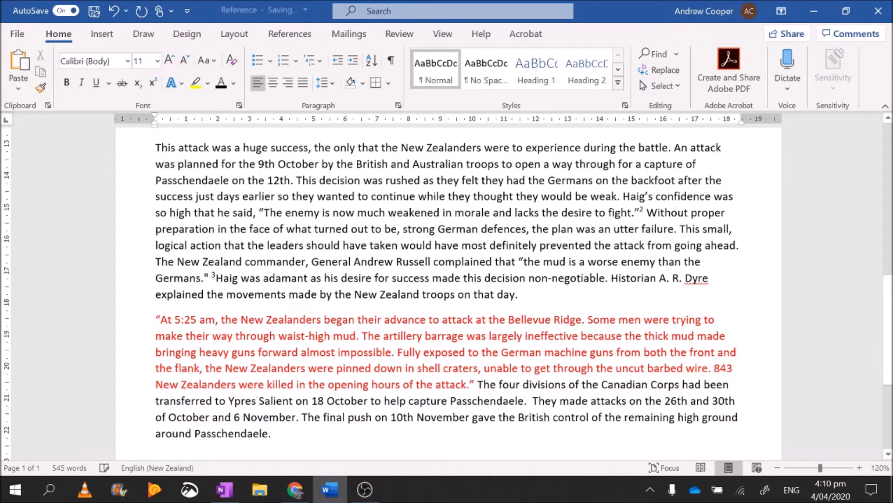
key(Return)
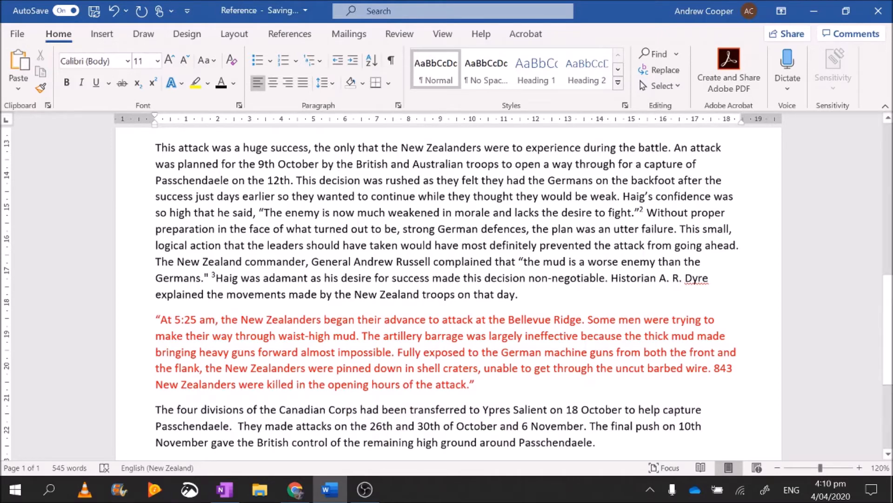
Indent the long quote beginning "At 5:25 am" on the ruler, about 2.2 cm from the left margin and about 2.7 cm from the right.
drag(484, 384, 138, 344)
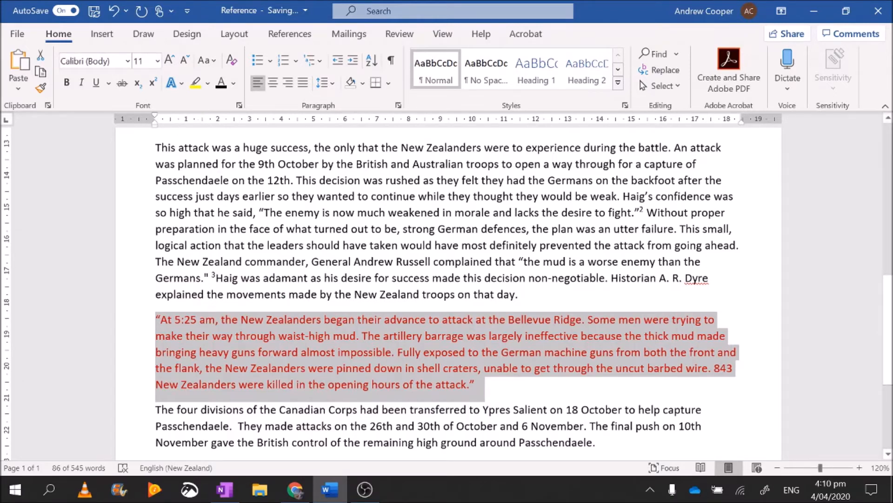
click(445, 36)
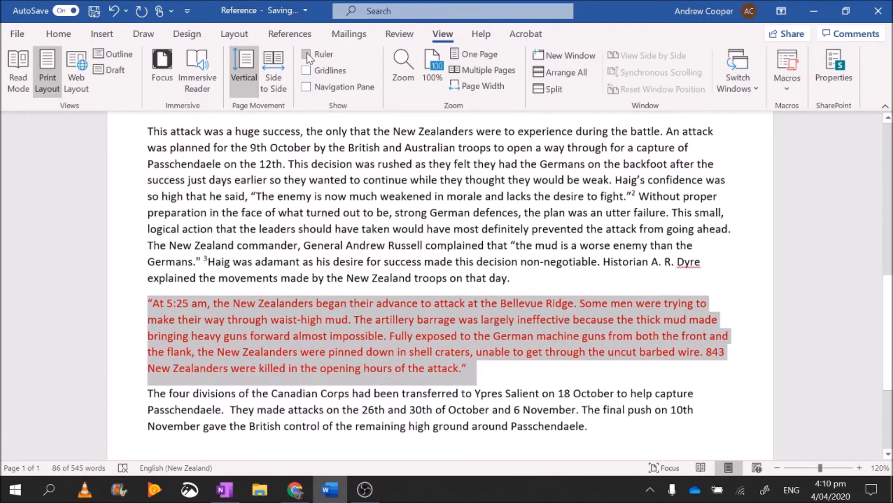
click(307, 54)
click(307, 55)
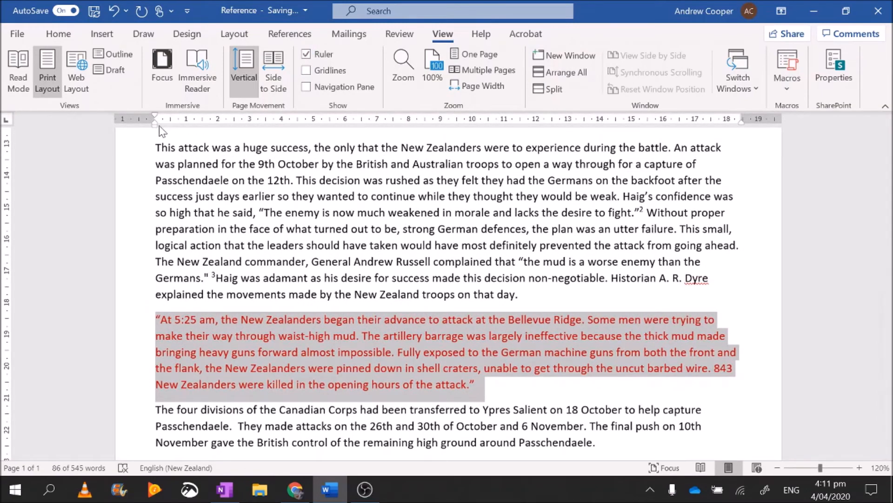
mouse_move(155, 125)
mouse_down()
mouse_move(253, 151)
mouse_move(238, 142)
mouse_up()
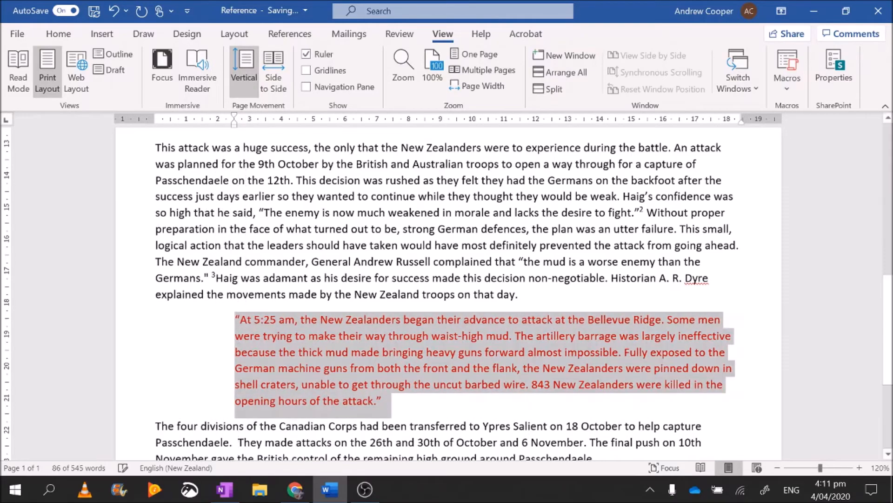
mouse_move(154, 115)
mouse_down()
mouse_move(171, 117)
mouse_move(161, 117)
mouse_up()
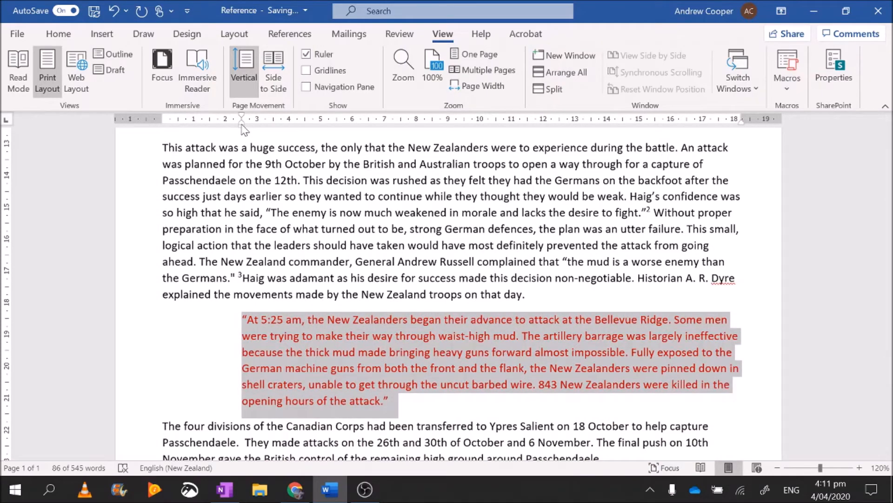
mouse_move(241, 126)
mouse_down()
mouse_move(255, 131)
mouse_move(233, 124)
mouse_up()
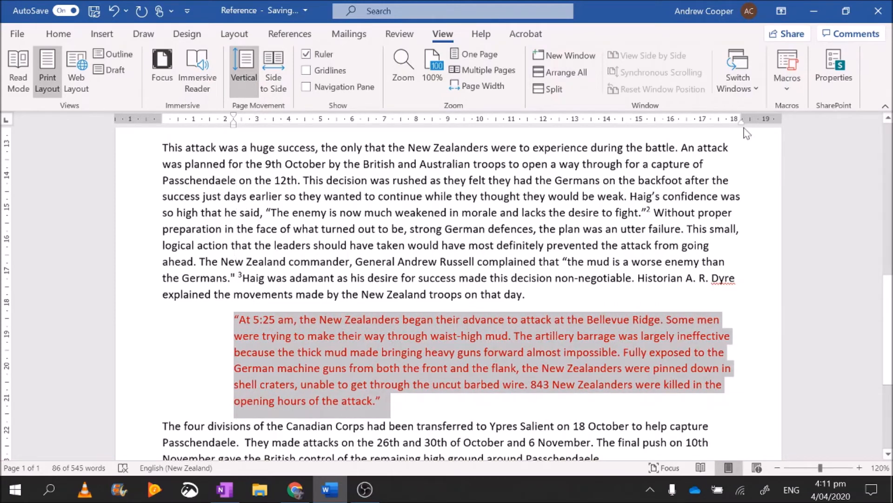
drag(741, 122, 663, 127)
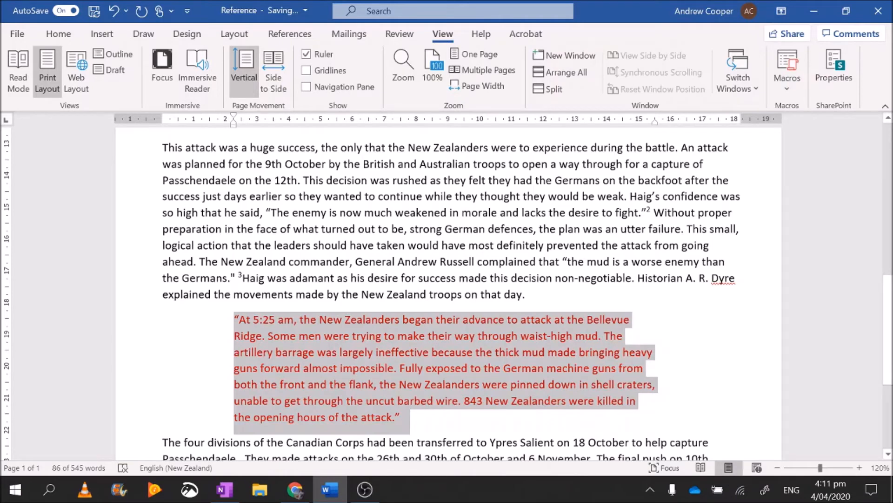
Italicise the indented long quote and justify its text.
key(ctrl+i)
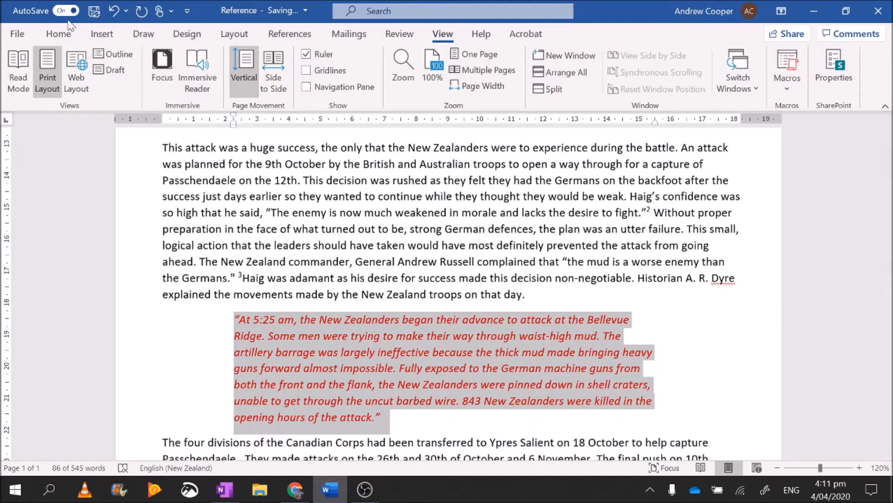
click(63, 36)
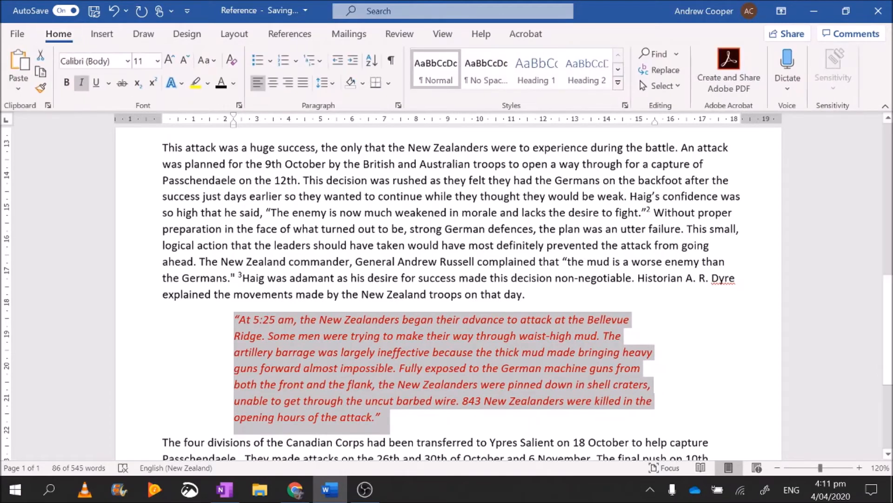
click(302, 86)
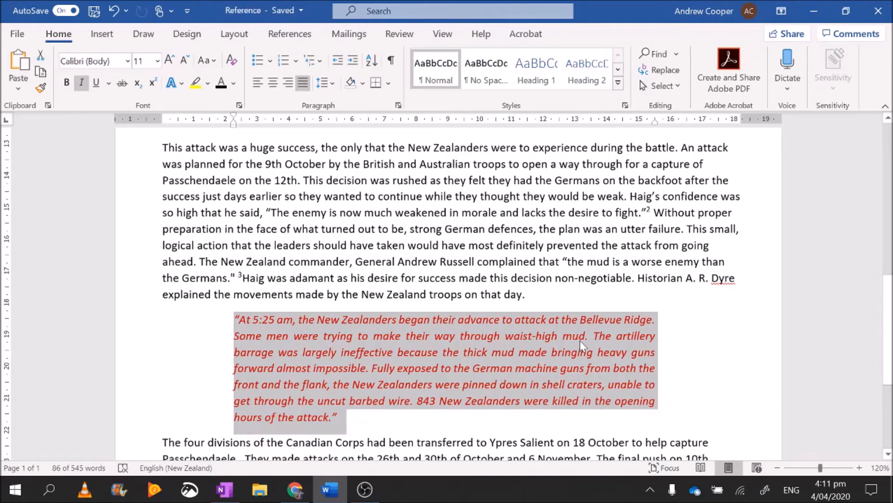
Compare alignments on the long quote by switching it to left-aligned and back to justified.
click(542, 389)
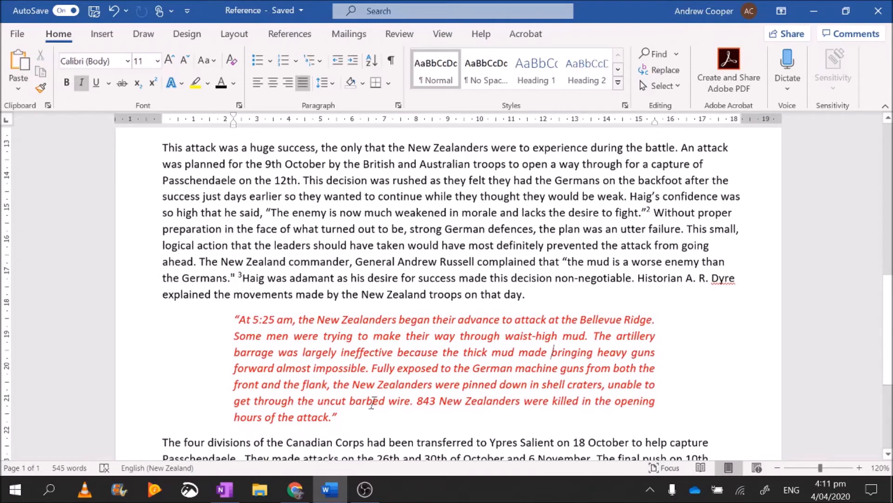
drag(207, 417, 207, 320)
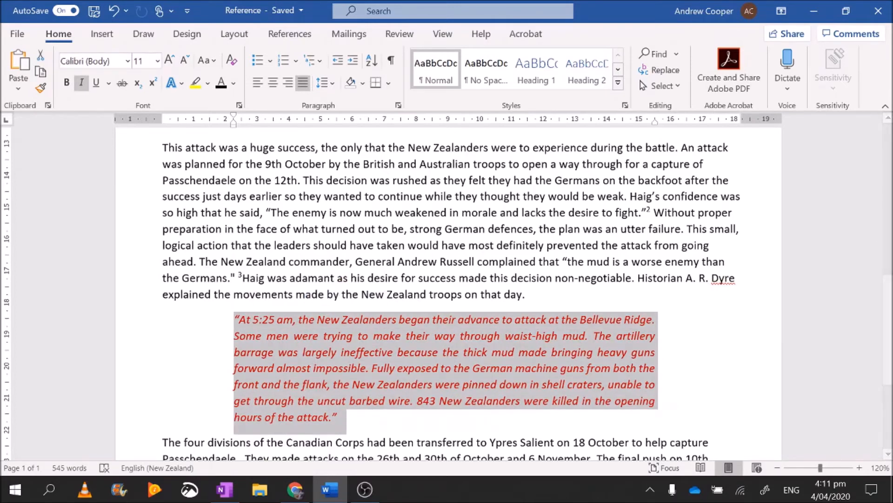
click(258, 84)
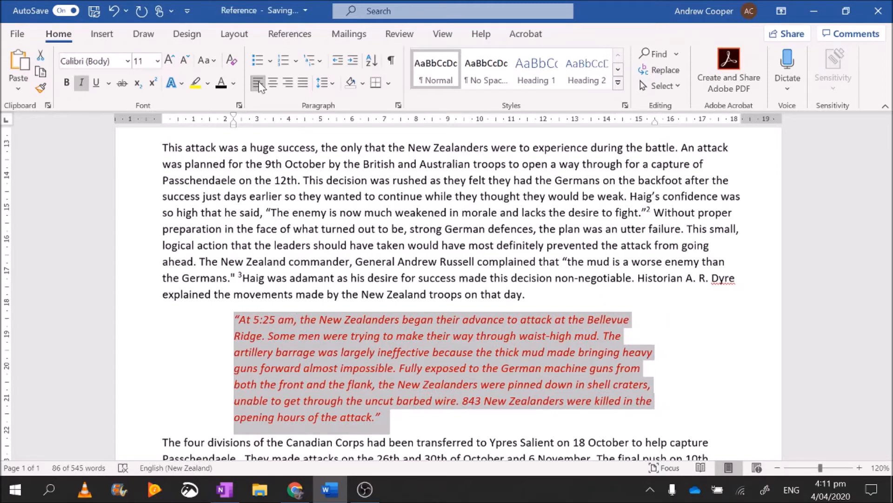
click(305, 81)
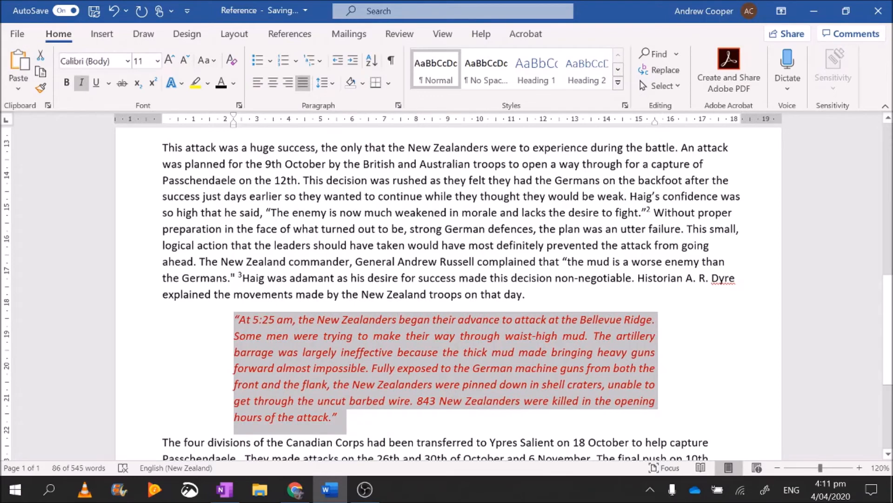
click(540, 298)
drag(339, 417, 235, 319)
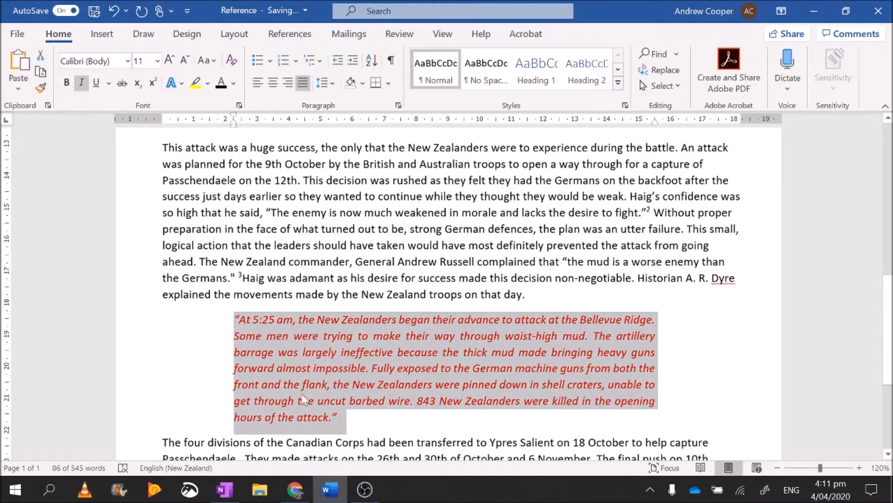
Insert a footnote at the end of the long quote, after "hours of the attack.".
click(390, 428)
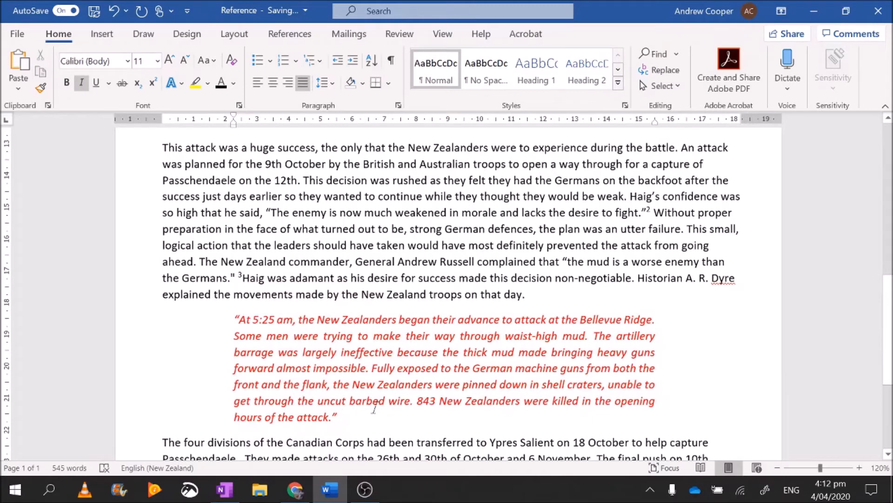
click(104, 39)
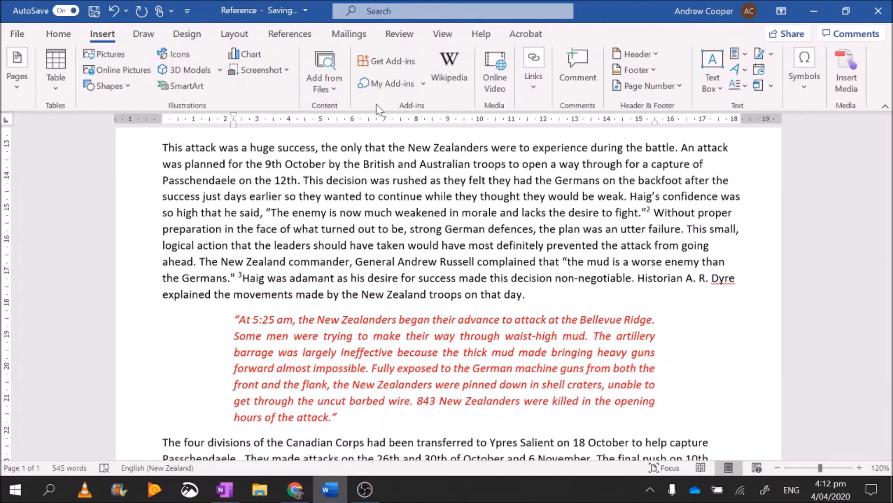
click(290, 34)
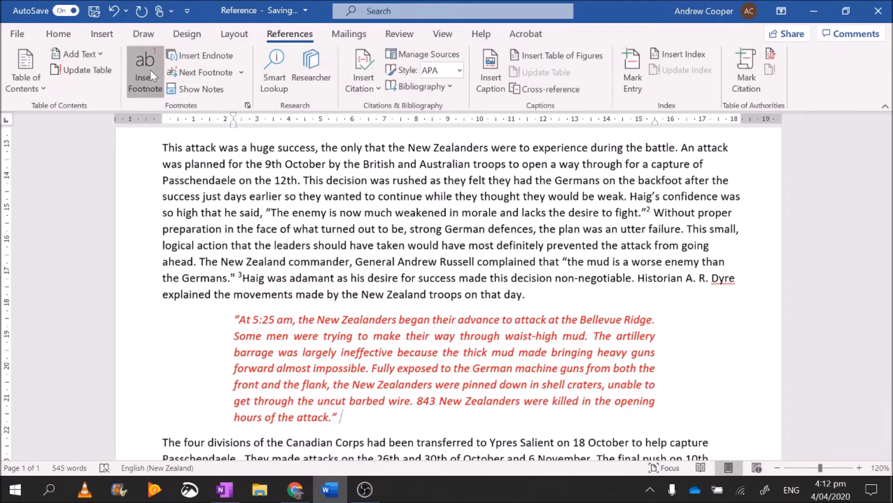
click(150, 70)
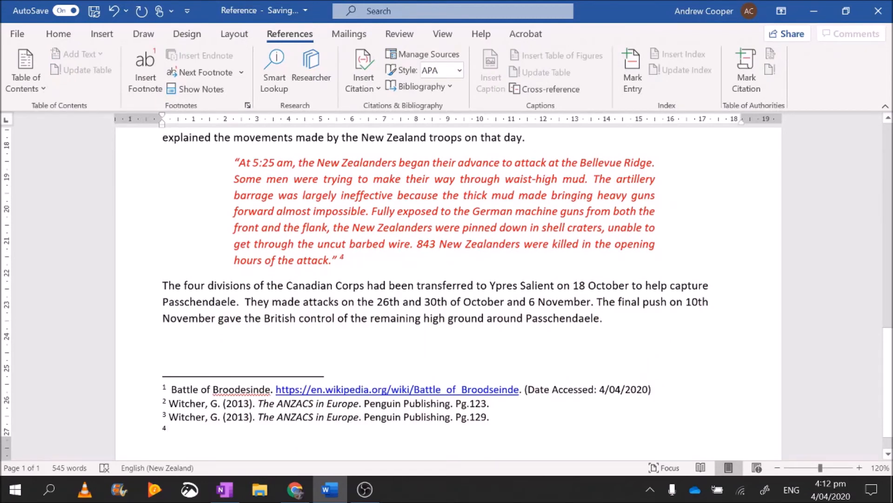
Copy the book citation from footnote 3 into footnote 4 and set its page reference to "Pg.124.".
mouse_move(491, 418)
mouse_down()
mouse_move(213, 390)
mouse_move(205, 419)
mouse_move(165, 420)
mouse_move(494, 426)
mouse_move(490, 418)
mouse_up()
click(195, 417)
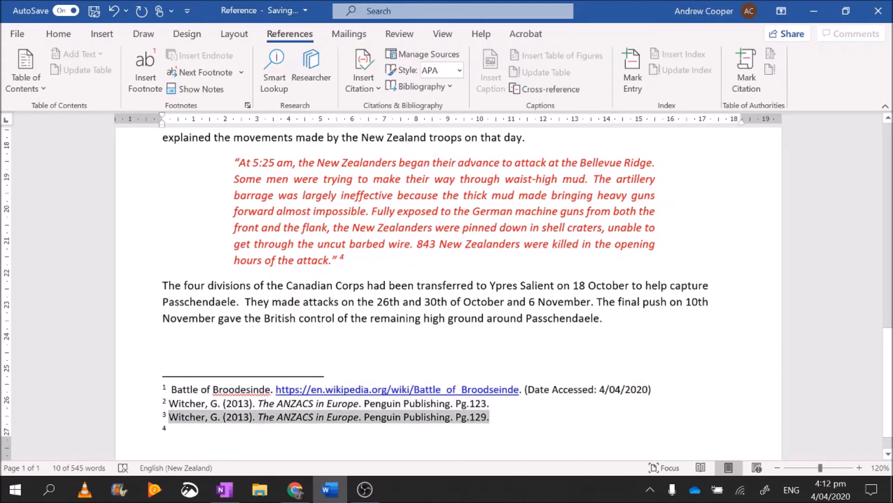
key(ctrl+c)
click(329, 428)
key(ctrl+v)
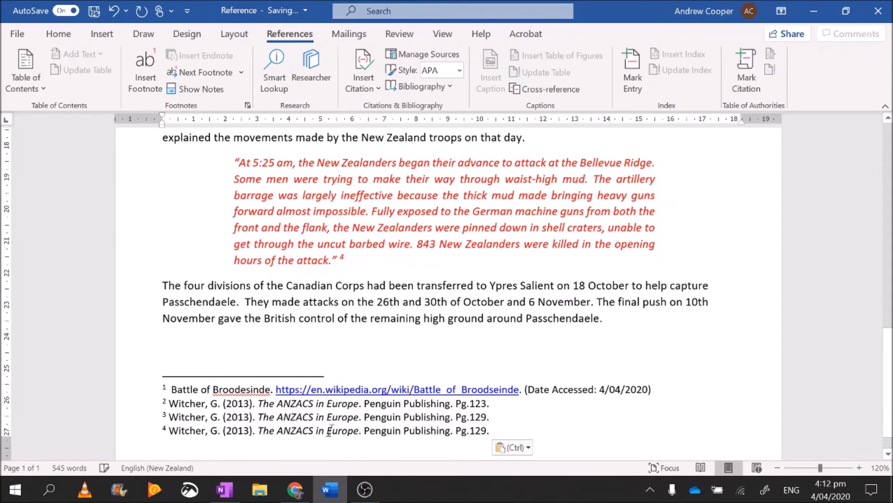
key(BackSpace)
key(BackSpace)
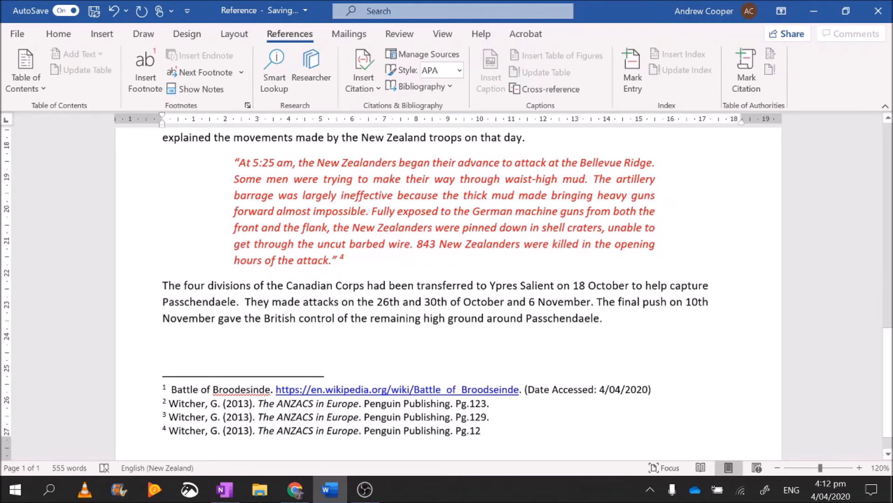
click(561, 402)
text(.)
Change the font colour of the whole indented quote, including its footnote number, to black.
scroll(449, 294, up, 2)
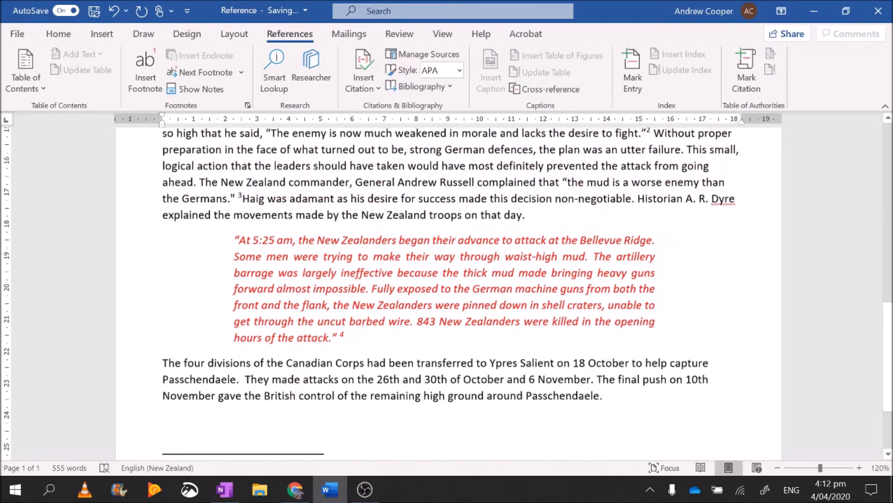
click(572, 397)
scroll(577, 416, up, 5)
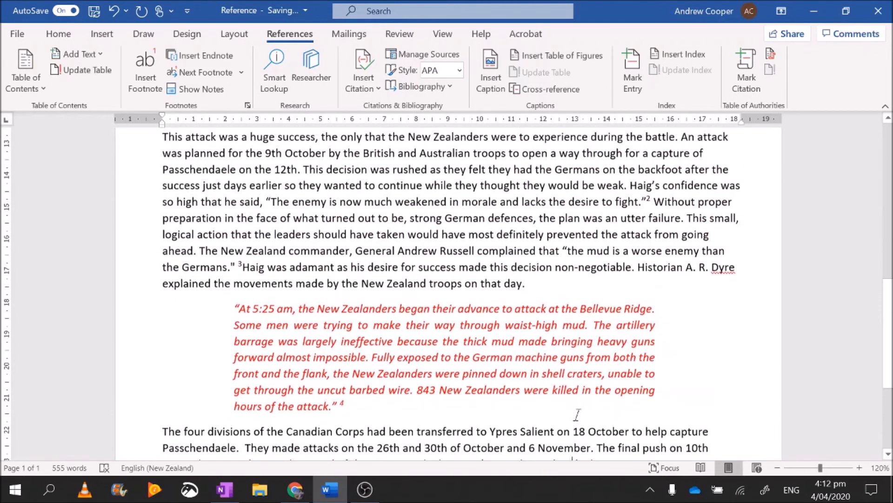
scroll(574, 416, up, 4)
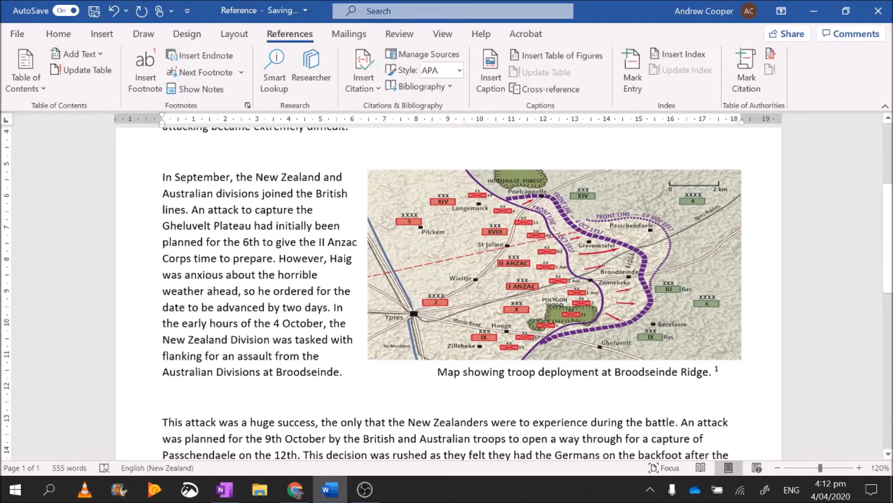
scroll(670, 420, down, 5)
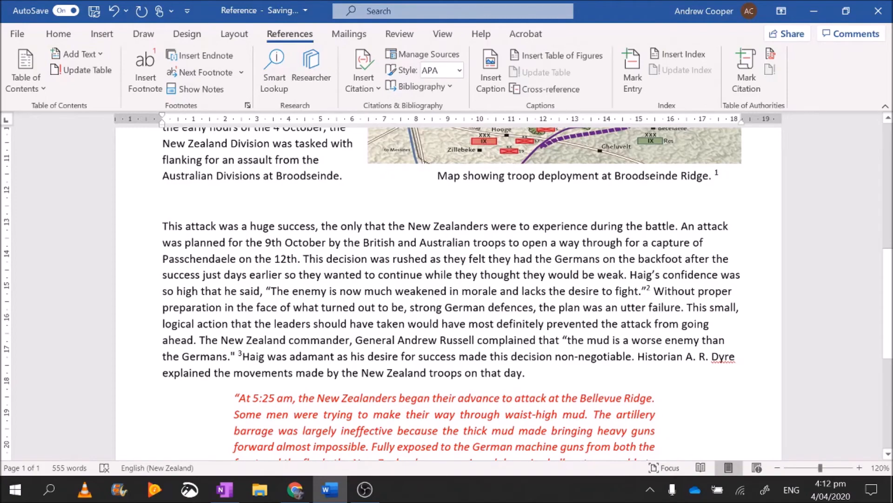
scroll(430, 314, down, 4)
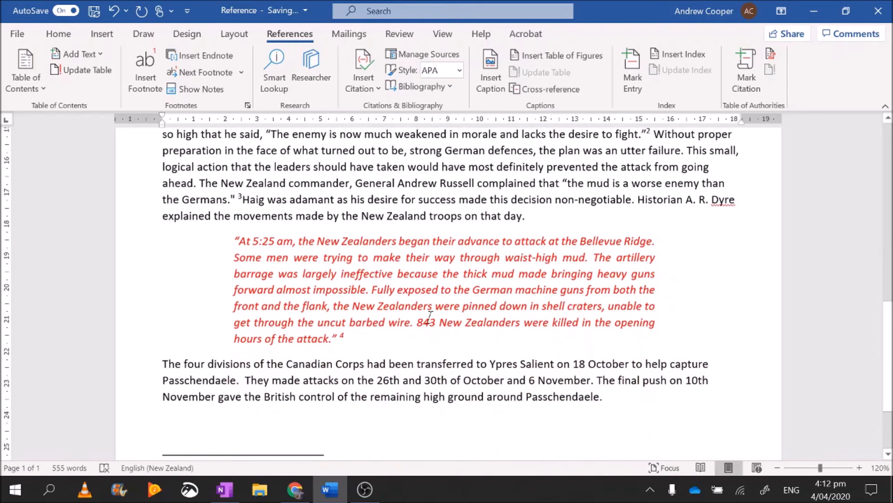
drag(346, 338, 186, 245)
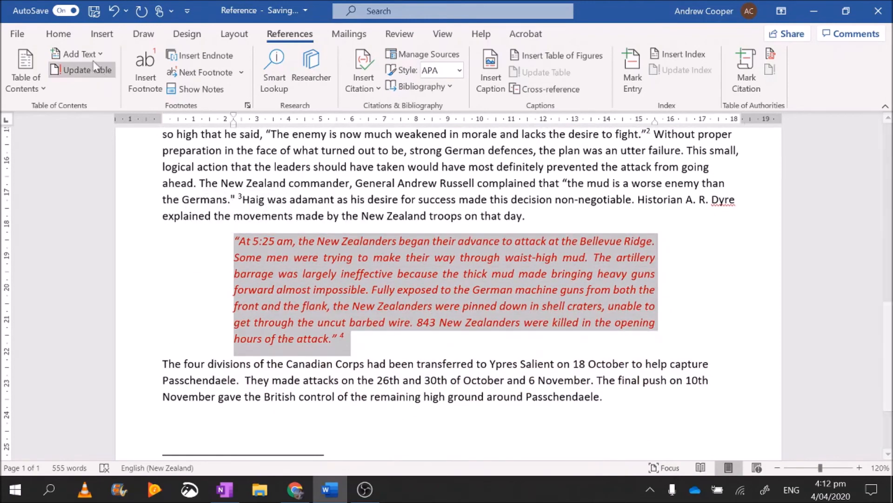
click(58, 34)
click(221, 83)
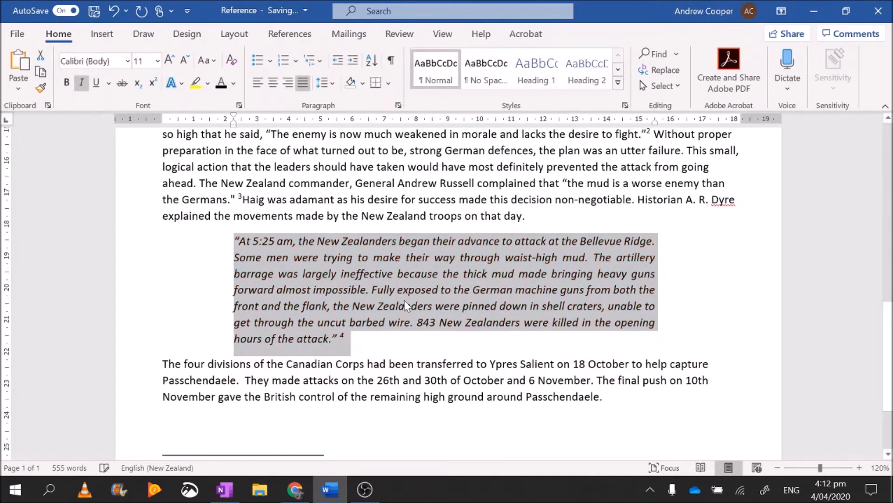
click(405, 305)
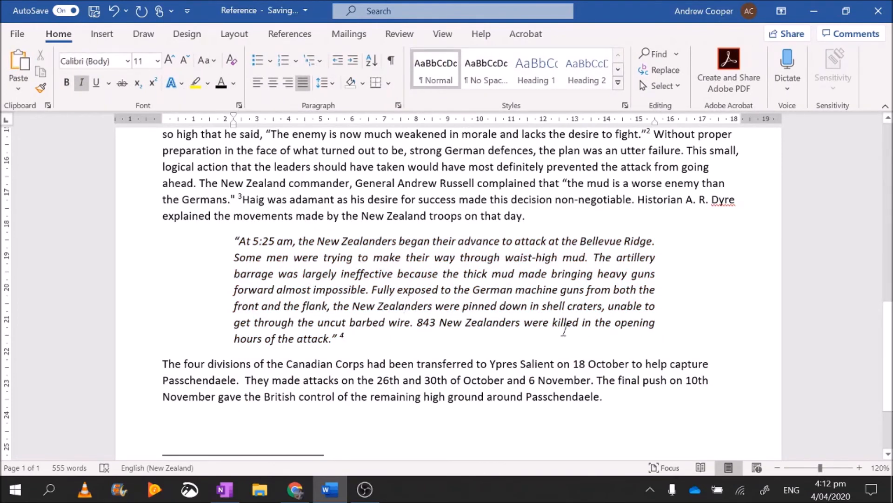
Insert a page break after the essay's final paragraph and enter the heading "Bibliography" on the new page.
scroll(564, 330, down, 1)
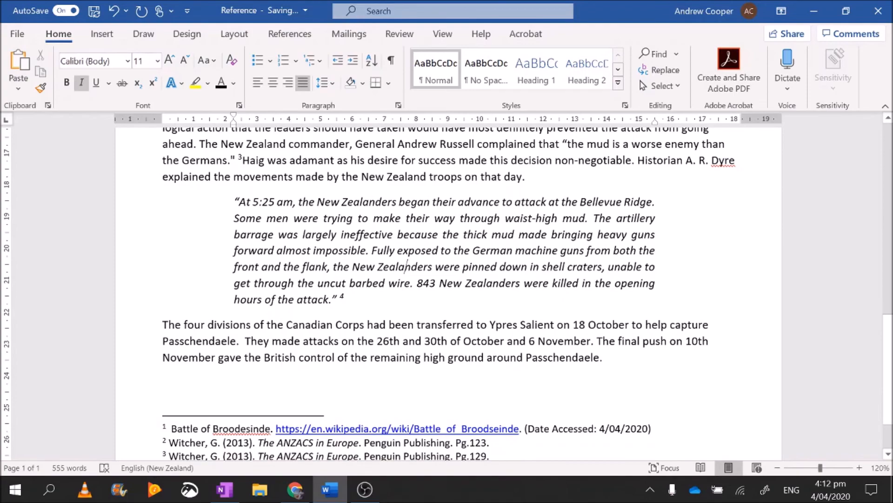
scroll(448, 284, up, 1)
scroll(448, 284, down, 3)
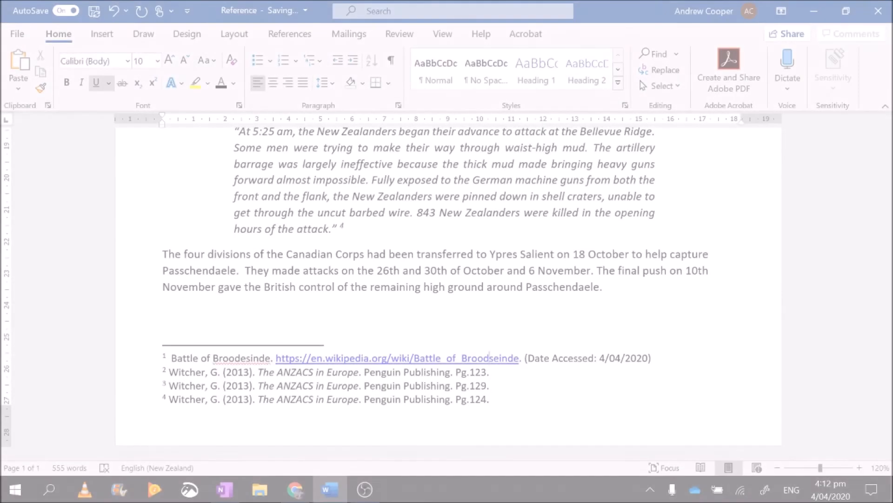
click(471, 285)
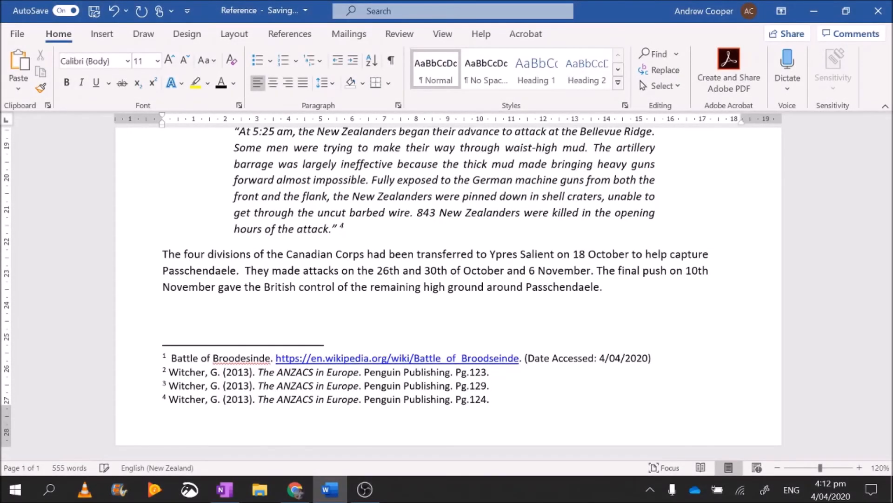
click(590, 287)
key(Return)
key(ctrl+Return)
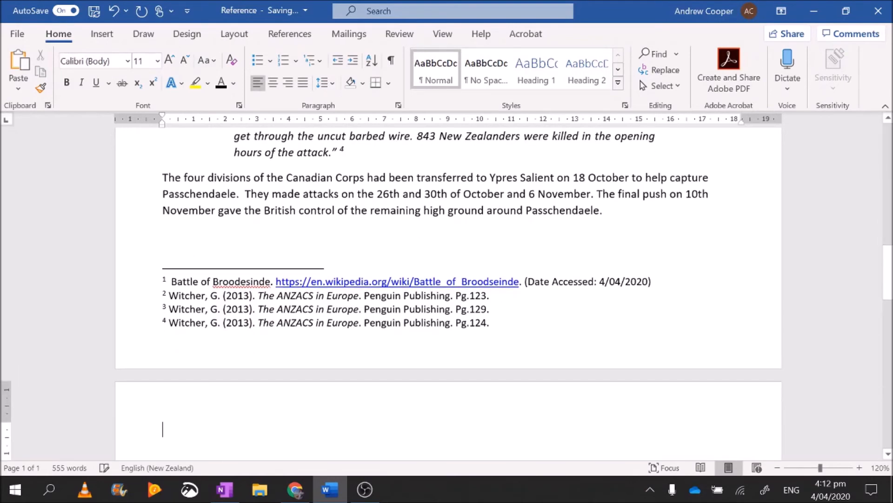
text(Bi)
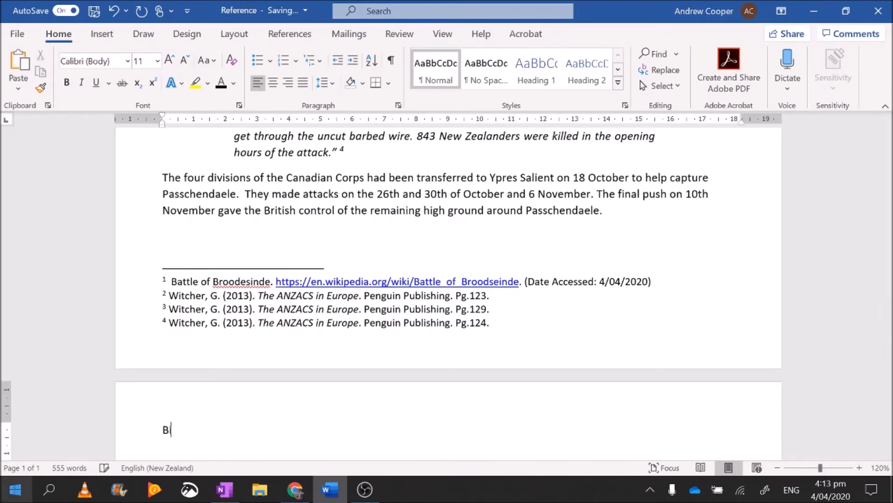
text(bliograph)
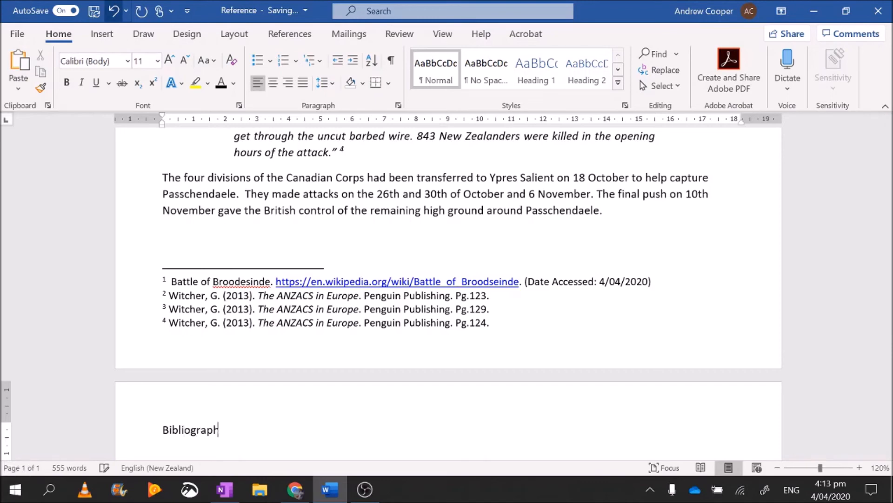
Enlarge the "Bibliography" heading to 18 pt and start a new line beneath it.
key(shift+Home)
key(Right)
key(shift+Left)
key(shift+Left)
key(shift+Left)
key(shift+Left)
key(shift+Left)
key(shift+Left)
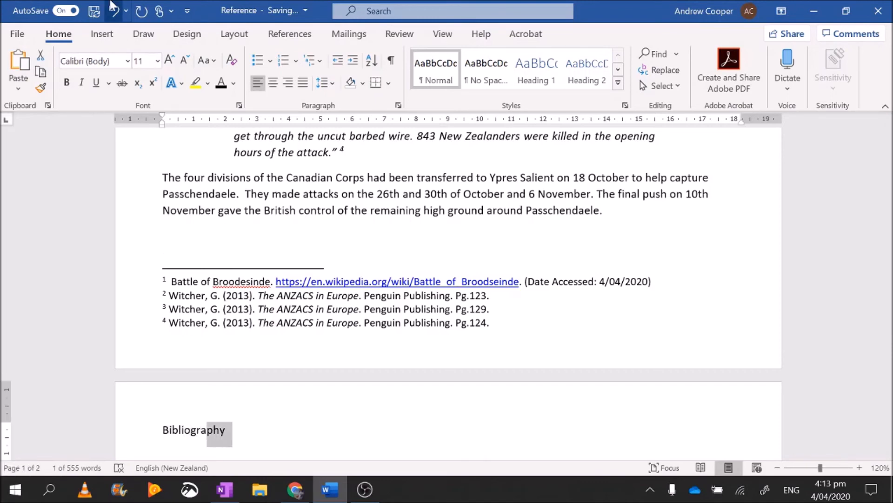
key(shift+Left)
key(shift+Left)
key(shift+Left)
key(shift+Left)
key(shift+Left)
key(shift+Left)
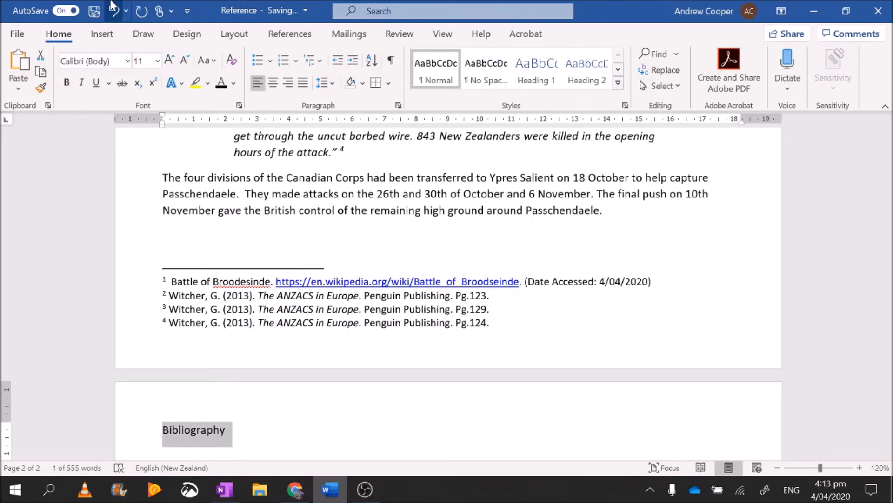
click(168, 61)
click(168, 60)
click(168, 61)
click(168, 60)
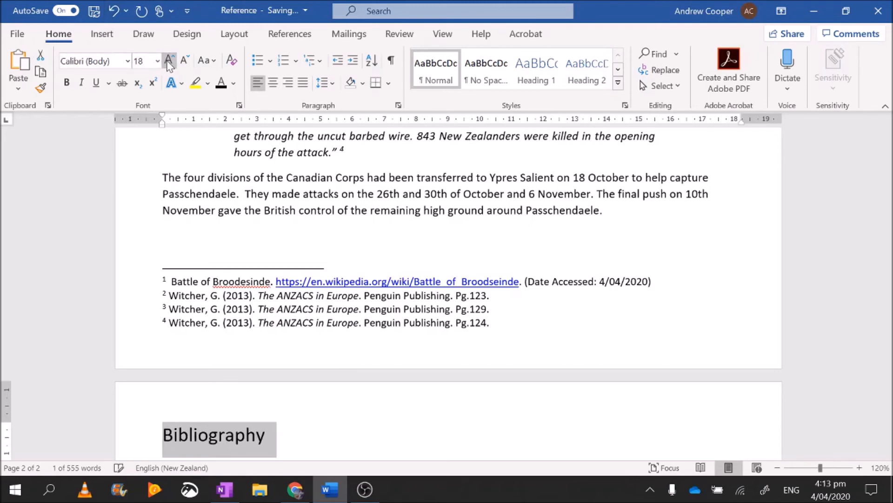
key(Right)
key(Return)
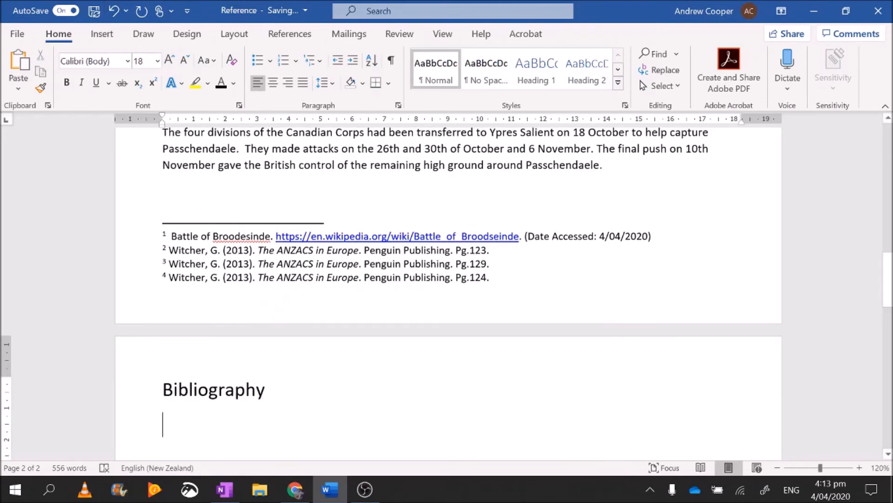
Copy all four footnote citations and paste them beneath the "Bibliography" heading.
drag(490, 277, 163, 237)
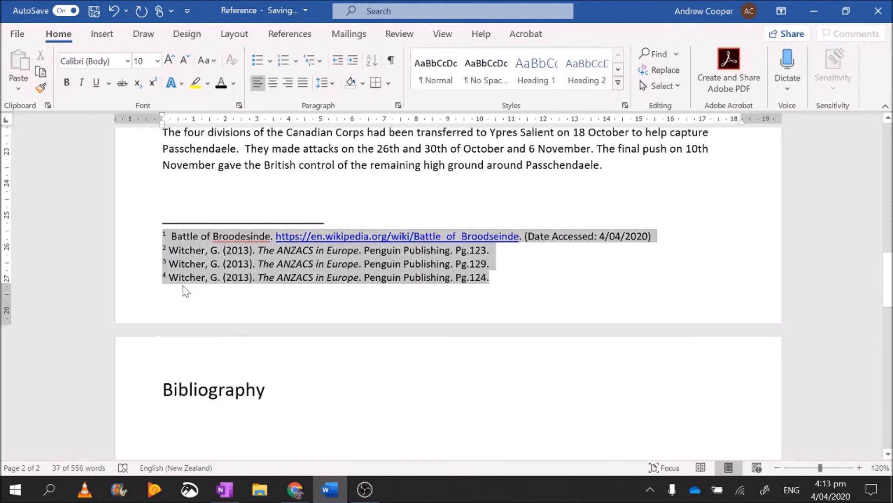
click(218, 419)
text(1 Battle of Broodesinde. https://en.wikipedia.org/wiki/Battle_of_Broodseinde. (Date Accessed: 4/04/2020) 1 Witcher, G. (2013). The ANZACS in Europe. Penguin Publishing. Pg.123. 1 Witcher, G. (2013). The ANZACS in Europe. Penguin Publishing. Pg.129. 1 Witcher, G. (2013). The ANZACS in Europe. Penguin Publishing. Pg.124.)
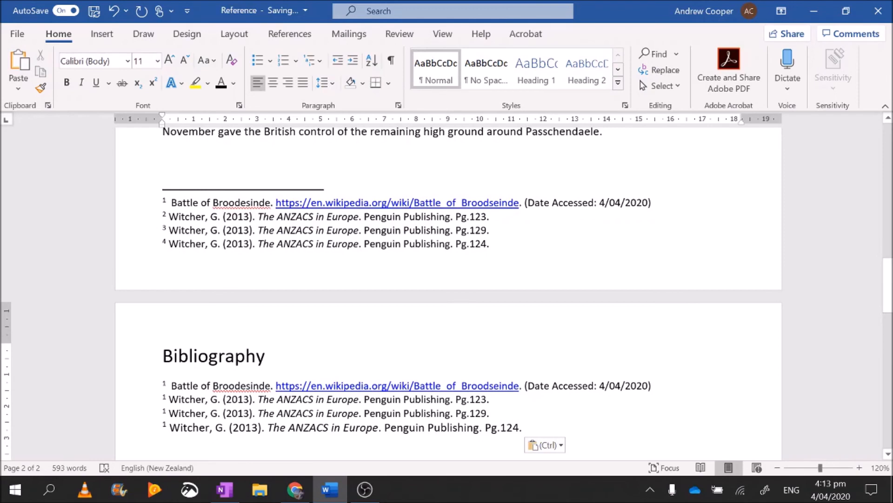
Remove the superscript footnote numbers and leading spaces from the four pasted bibliography entries.
key(BackSpace)
key(BackSpace)
key(Up)
key(Delete)
key(Delete)
key(ctrl+z)
key(BackSpace)
key(Up)
key(Delete)
key(Delete)
key(Delete)
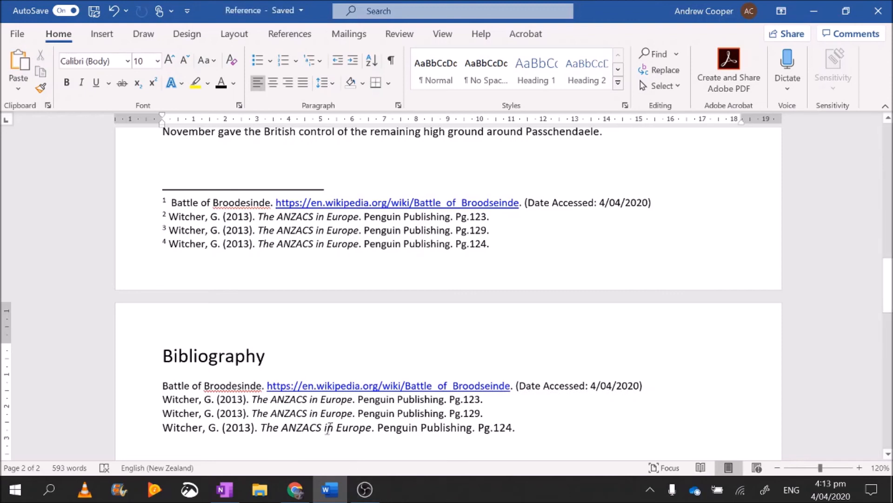
Compare the book citations in the footnotes with the entries on the bibliography page.
scroll(447, 288, up, 5)
drag(490, 362, 40, 334)
click(40, 335)
click(243, 348)
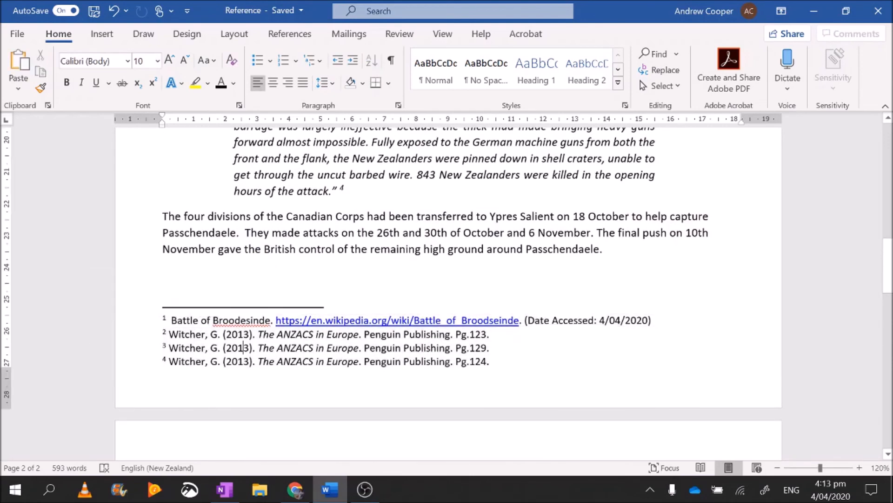
scroll(132, 357, down, 7)
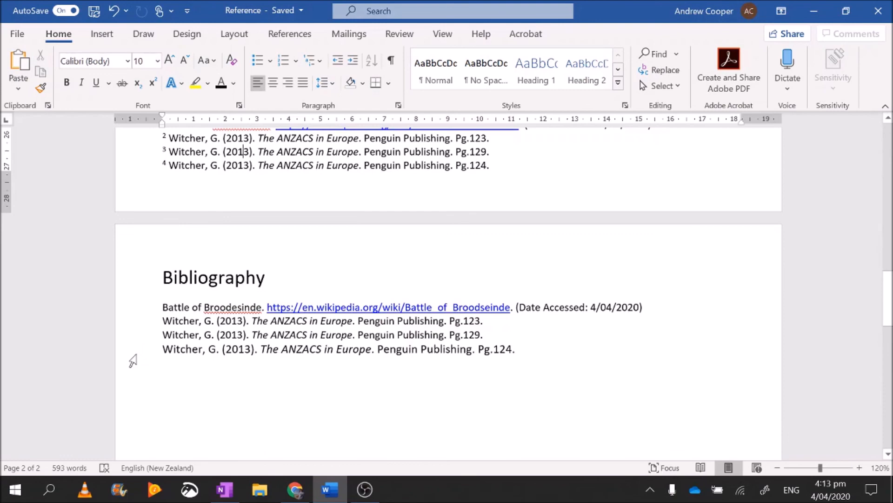
scroll(271, 380, up, 8)
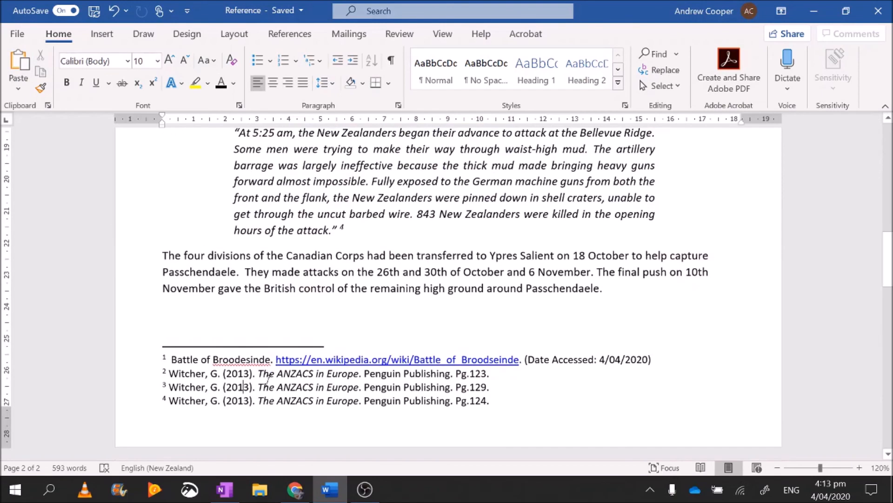
Review the footnote markers on the map caption and quotes throughout the essay, ending at the bibliography.
scroll(341, 392, up, 5)
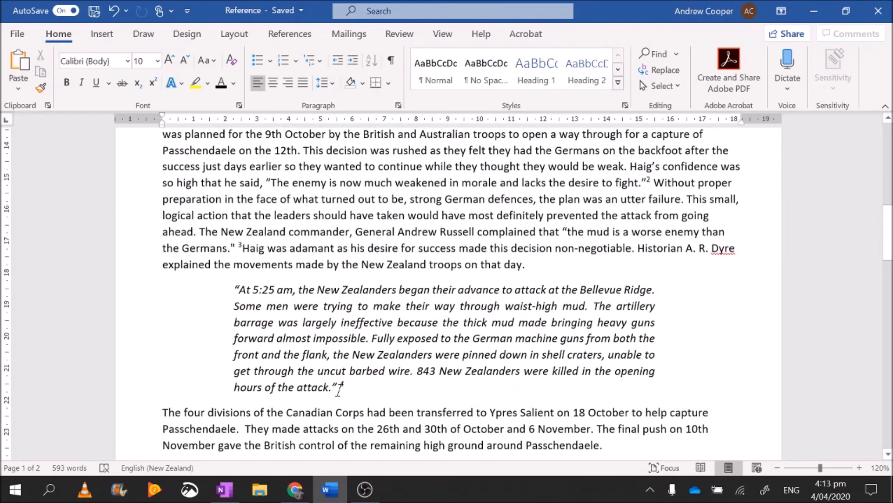
scroll(332, 394, up, 8)
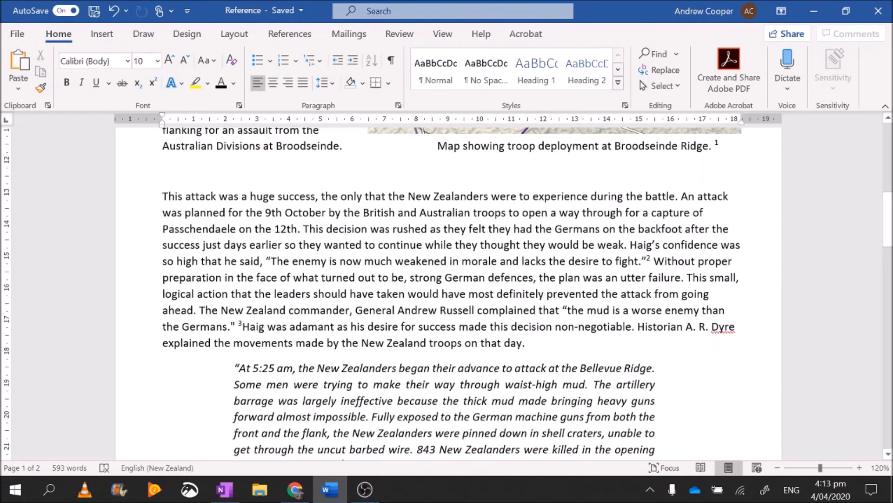
scroll(447, 289, up, 8)
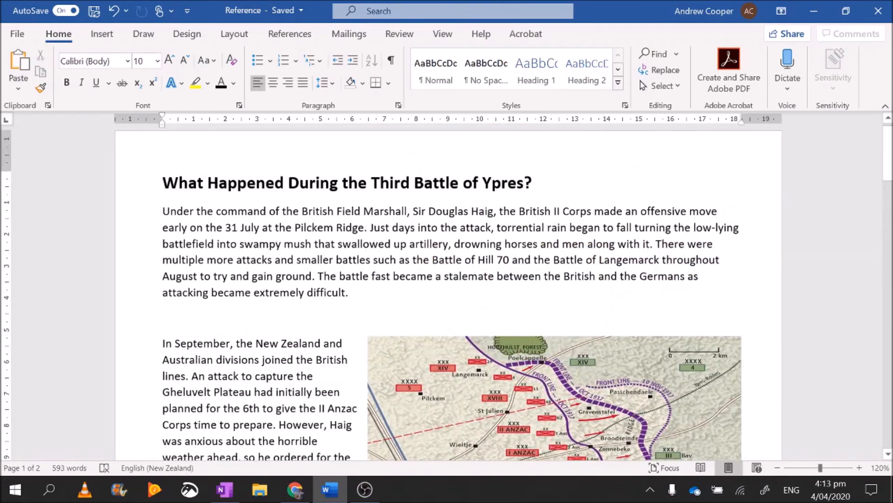
scroll(446, 288, down, 4)
scroll(447, 288, up, 2)
scroll(447, 288, down, 10)
scroll(447, 289, down, 6)
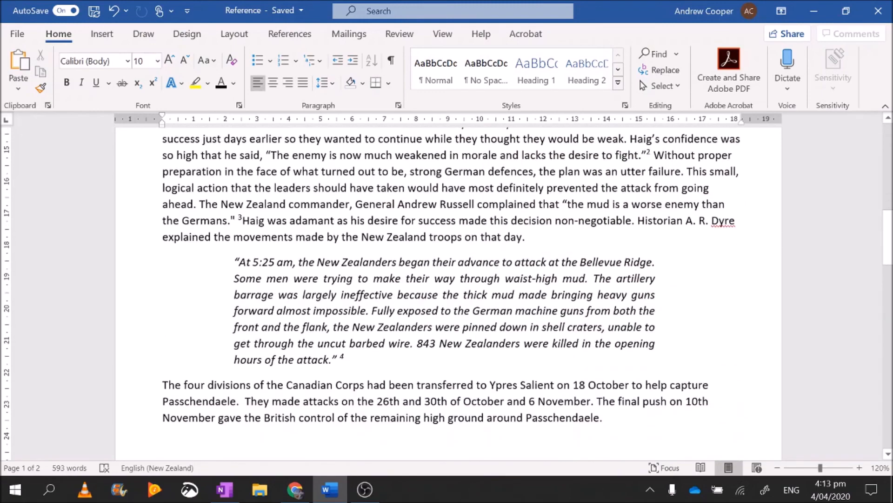
scroll(244, 280, down, 5)
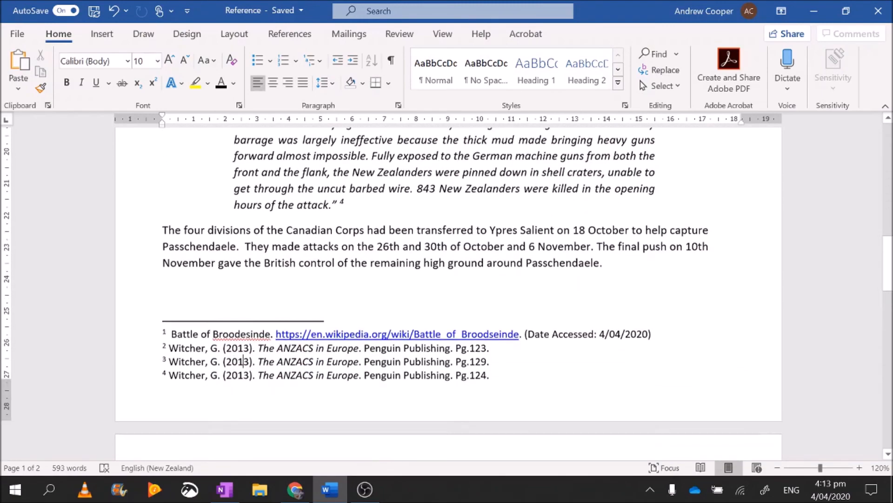
scroll(244, 280, down, 3)
scroll(244, 280, down, 3)
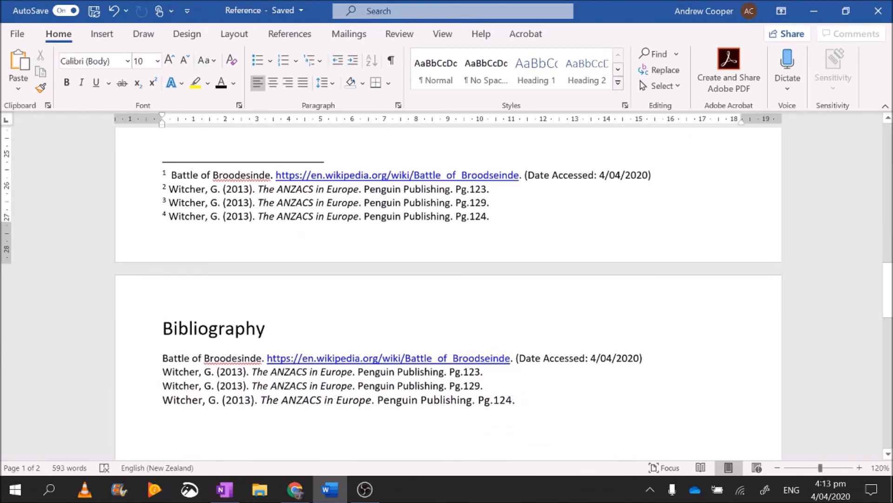
Check the page references at the end of footnotes 2, 3 and 4.
double_click(479, 189)
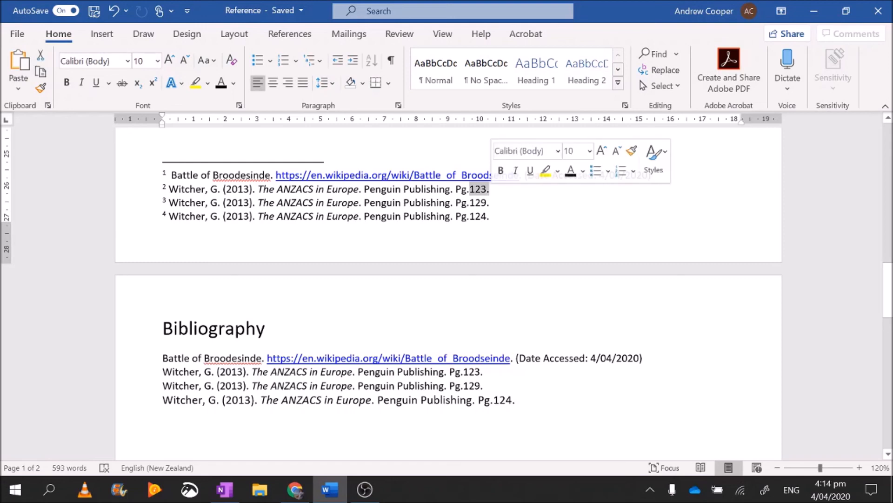
double_click(478, 203)
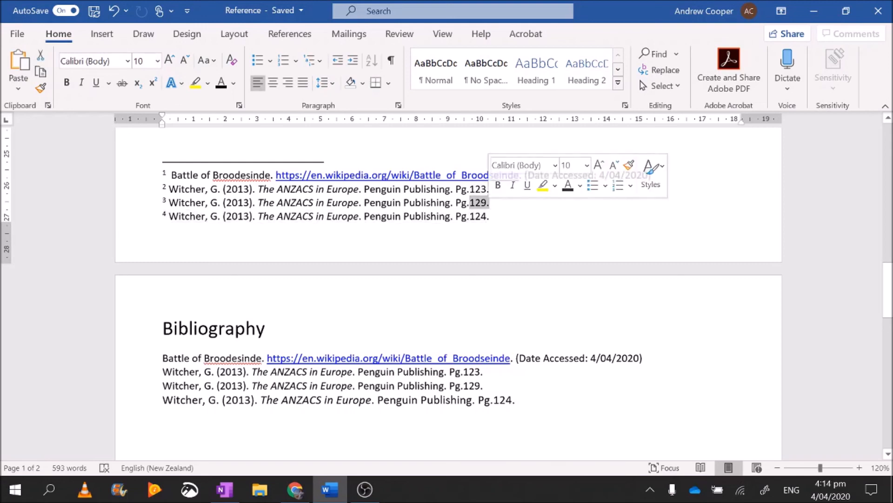
drag(467, 216, 486, 217)
click(401, 216)
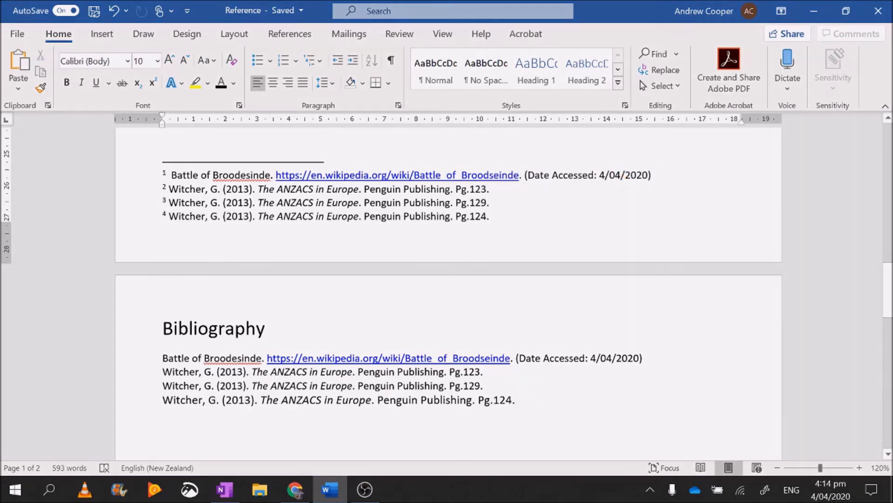